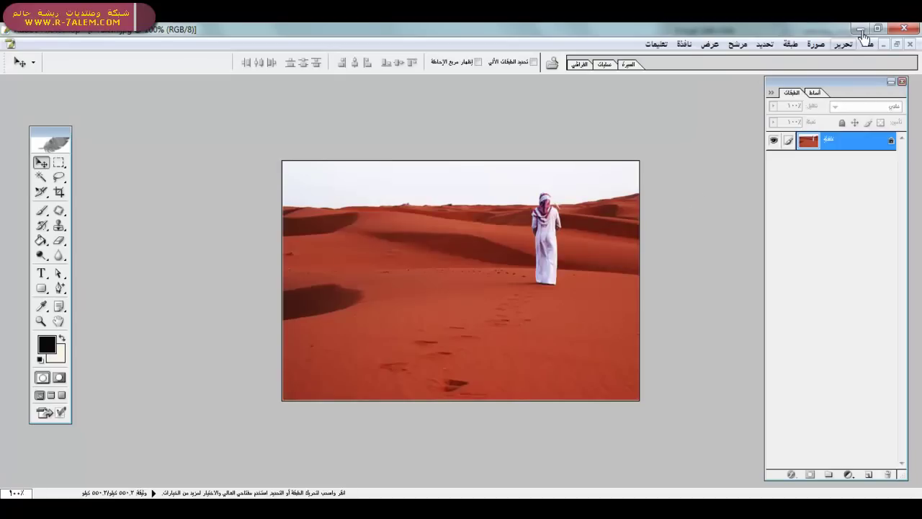
Resize the image to 240 pixels wide and 320 pixels high
click(815, 44)
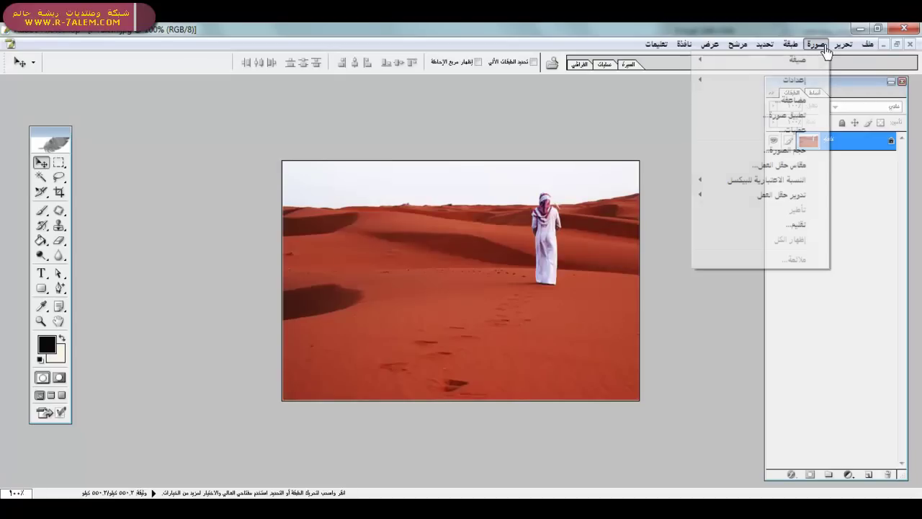
click(791, 150)
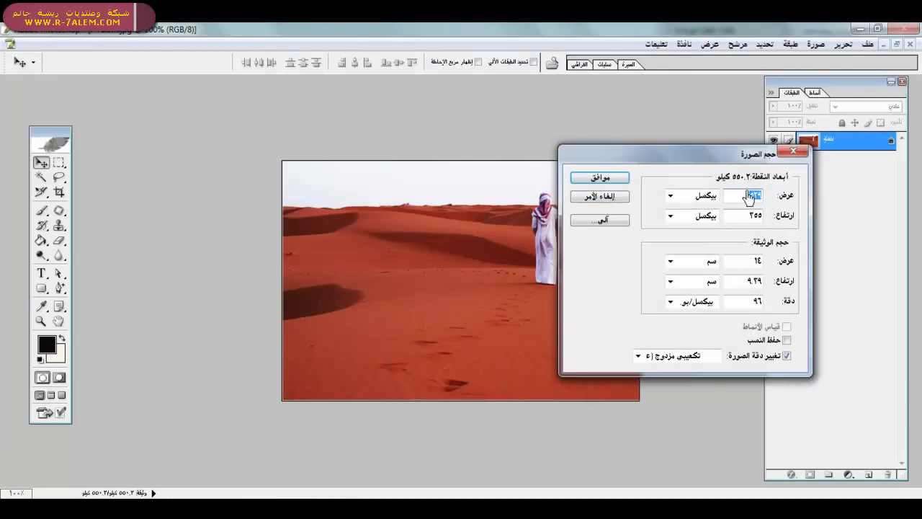
text(320)
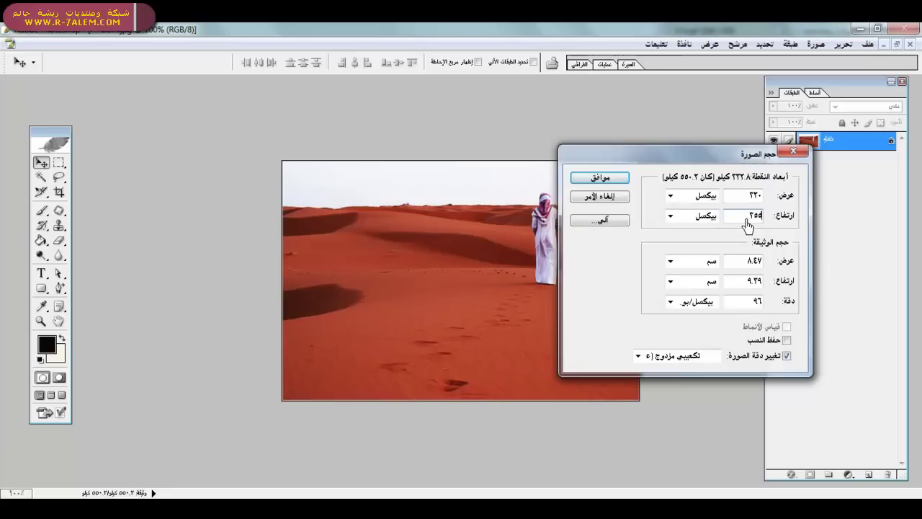
double_click(754, 196)
text(240320)
key(Return)
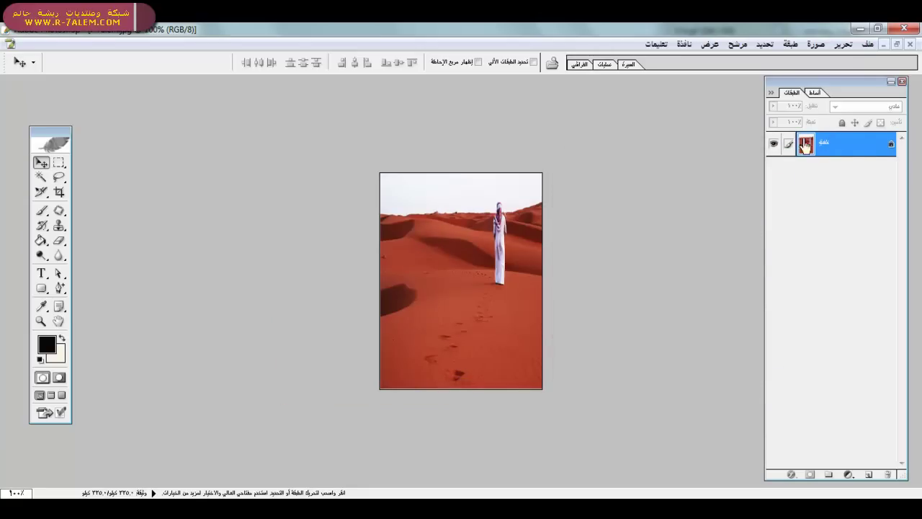
Convert the locked background into a regular layer and give it a Pattern Overlay of black diagonal stair-step pixels at 15% opacity
double_click(858, 157)
click(373, 253)
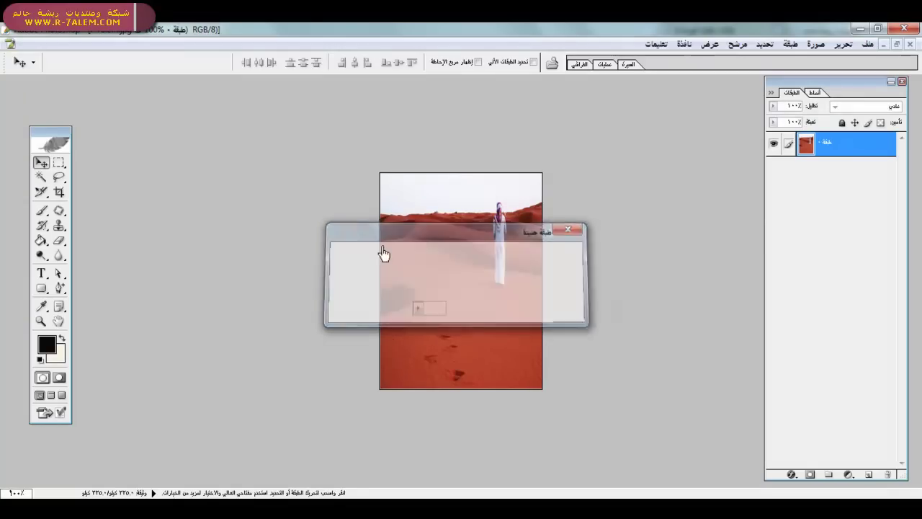
double_click(805, 148)
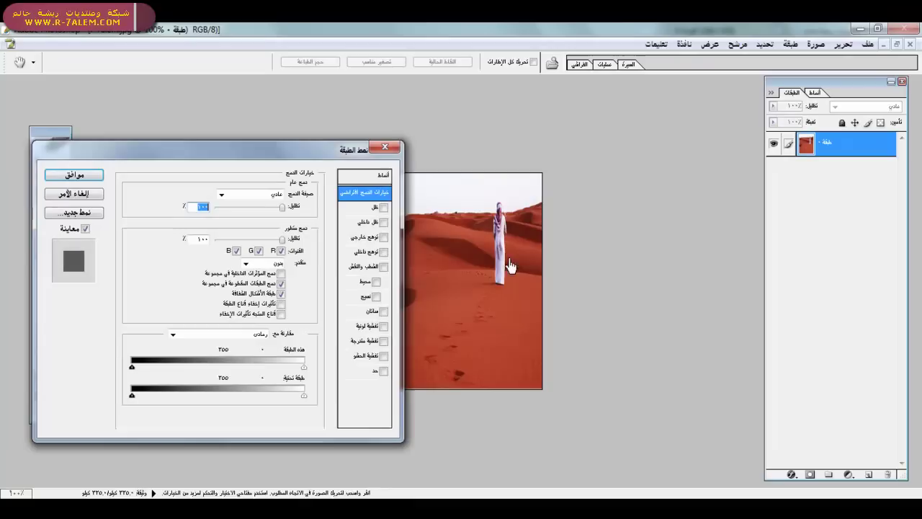
click(364, 355)
click(280, 241)
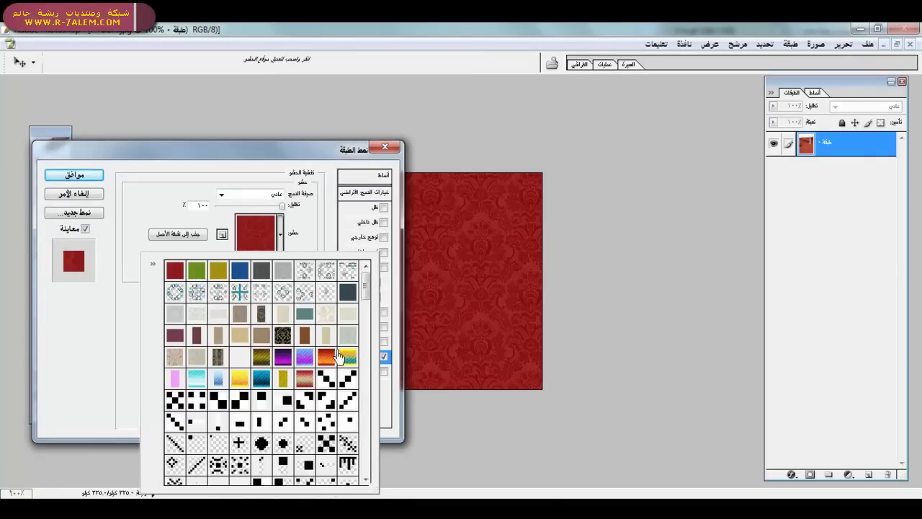
click(348, 407)
drag(252, 206, 227, 207)
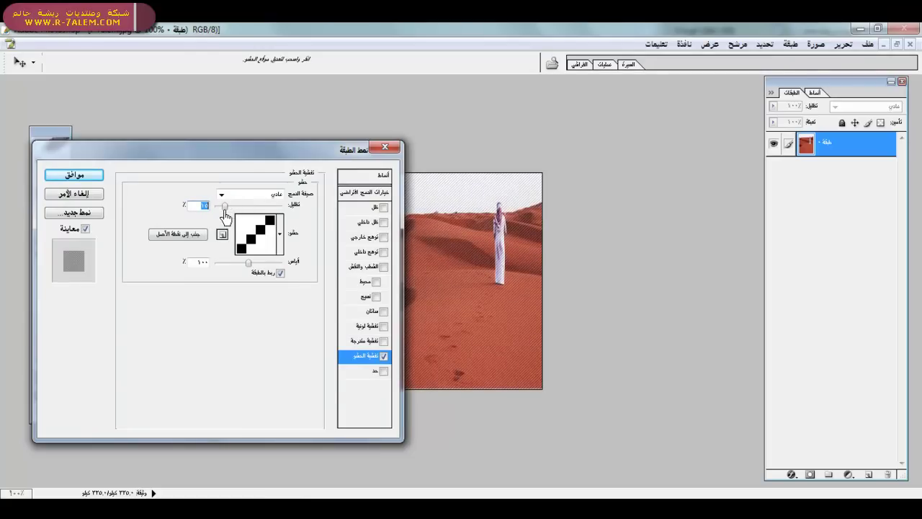
Add an Inner Shadow to the photo layer with 0 px distance, 139 px size and 41% opacity
click(366, 222)
drag(218, 247, 253, 275)
drag(265, 208, 243, 214)
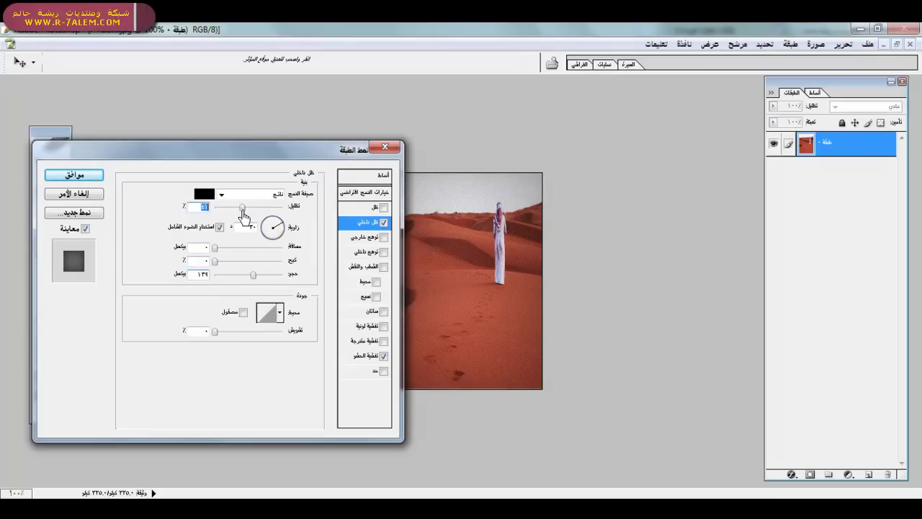
Add a Stroke to the photo layer, positioned inside the edge and with its fill type set to pattern
mouse_move(290, 156)
mouse_down()
mouse_move(211, 94)
mouse_move(201, 67)
mouse_up()
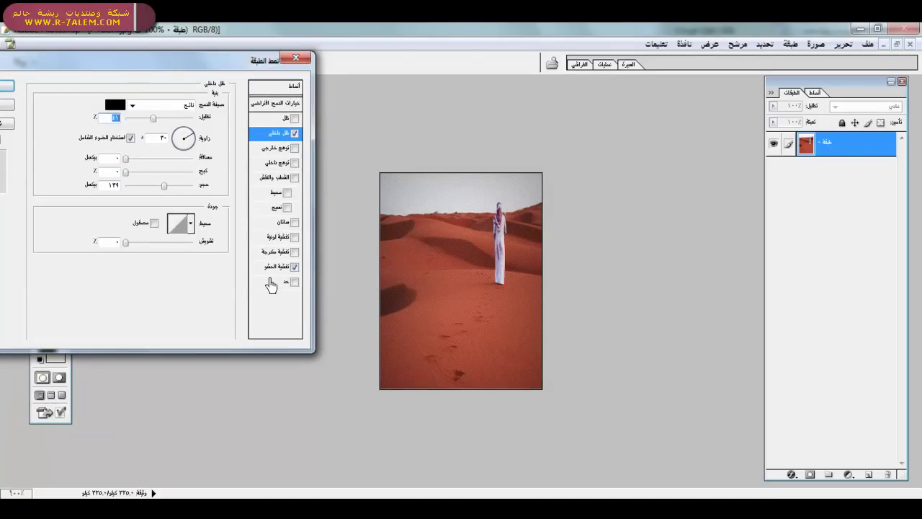
click(271, 283)
click(186, 129)
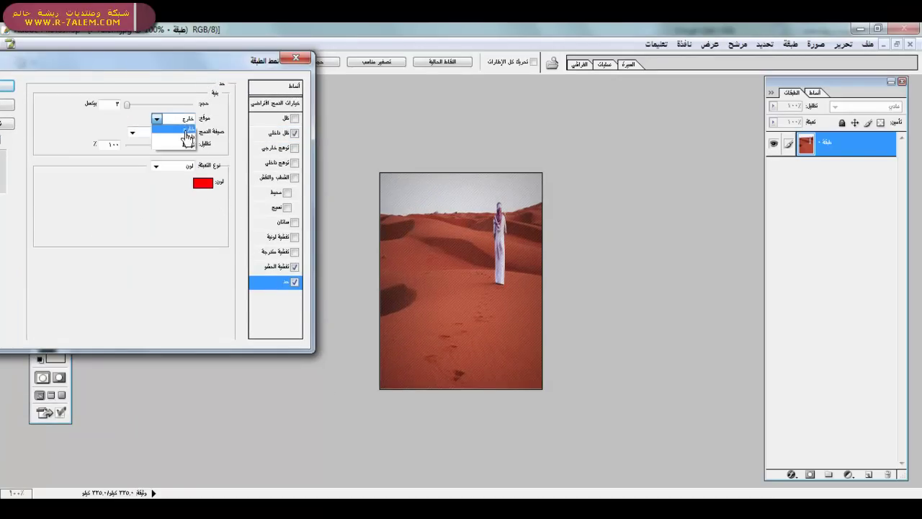
click(185, 138)
click(184, 167)
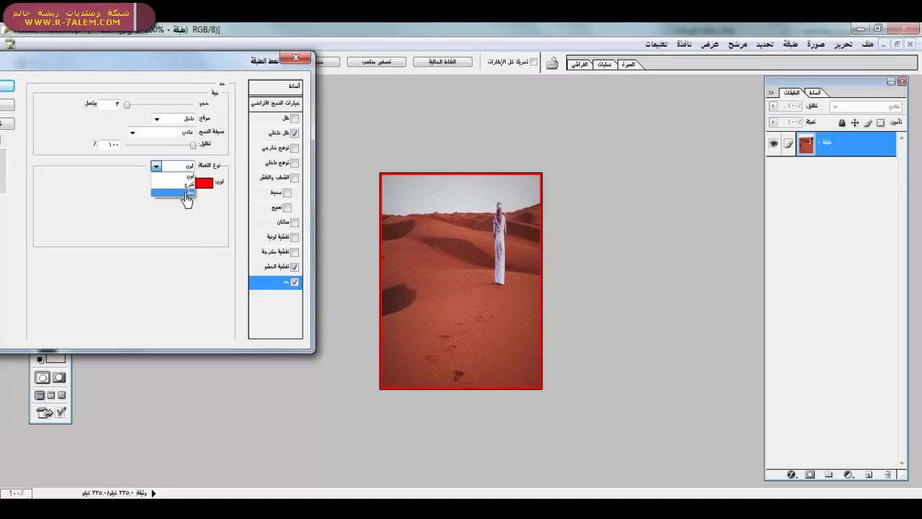
click(187, 185)
Fill the stroke with the large round black dot pattern and set its size to 1 pixel
click(206, 198)
drag(290, 265, 291, 284)
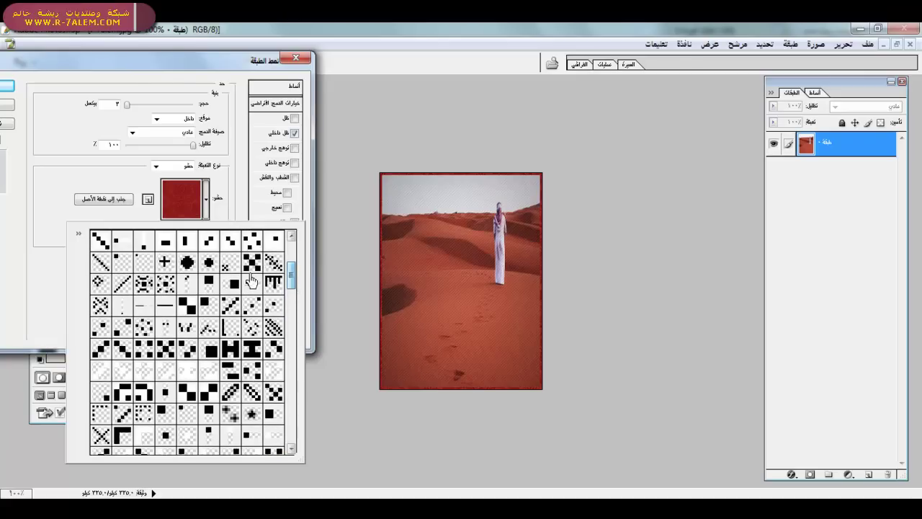
click(187, 262)
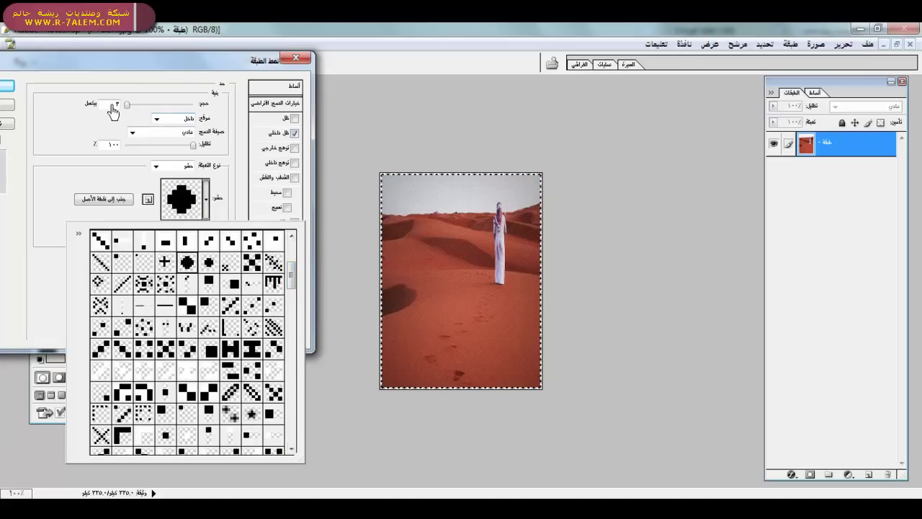
click(113, 105)
text(1)
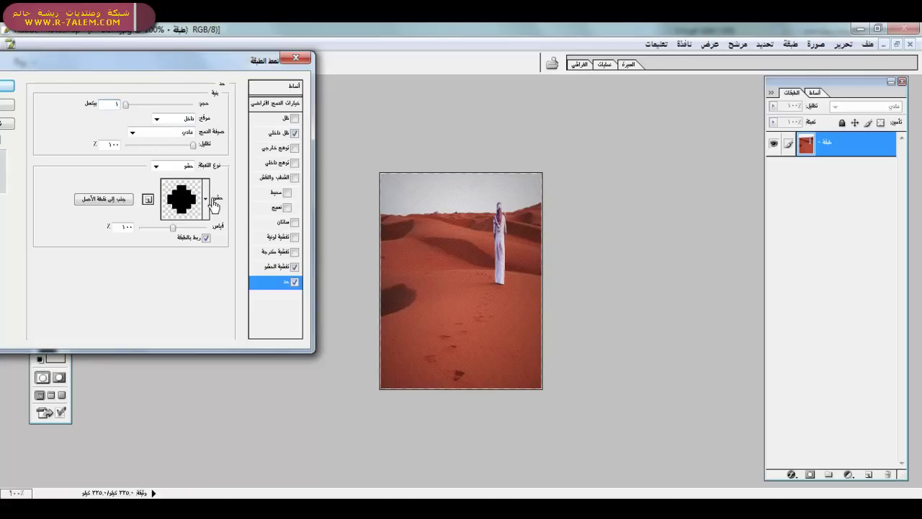
Change the stroke's pattern to the half-white, half-transparent one at 1 px size, apply the layer style and collapse the effects list
click(206, 199)
click(274, 240)
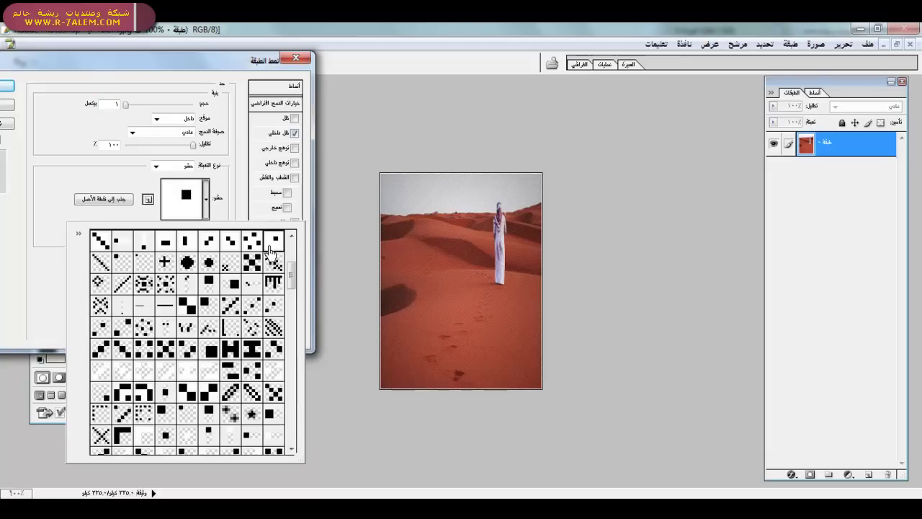
scroll(288, 285, down, 1)
scroll(288, 285, down, 6)
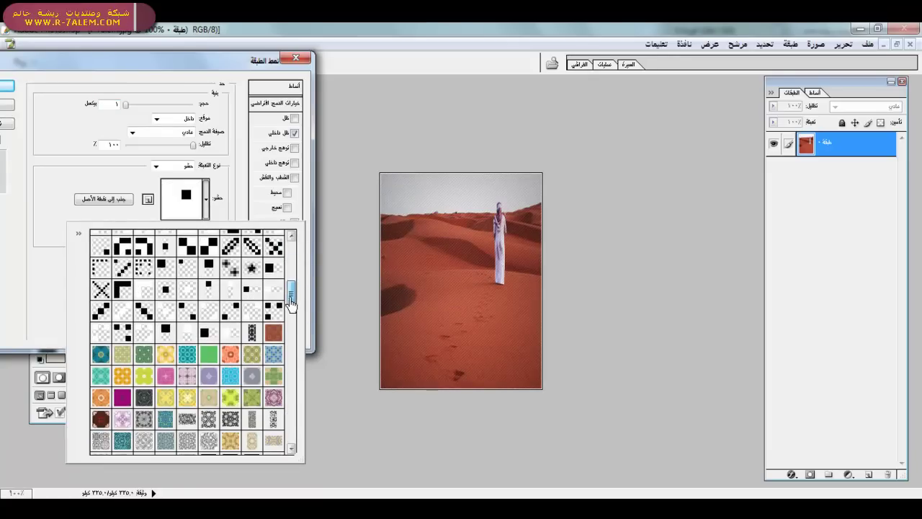
click(226, 332)
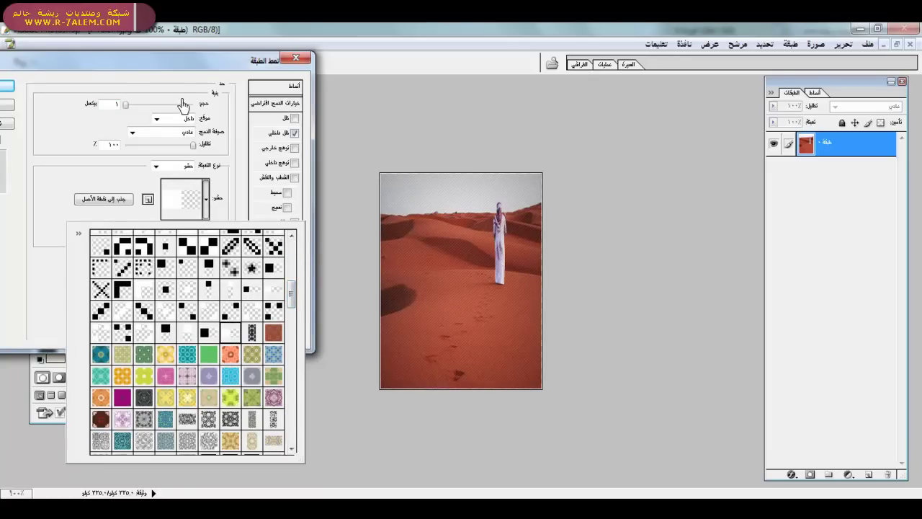
click(128, 113)
drag(128, 112, 124, 112)
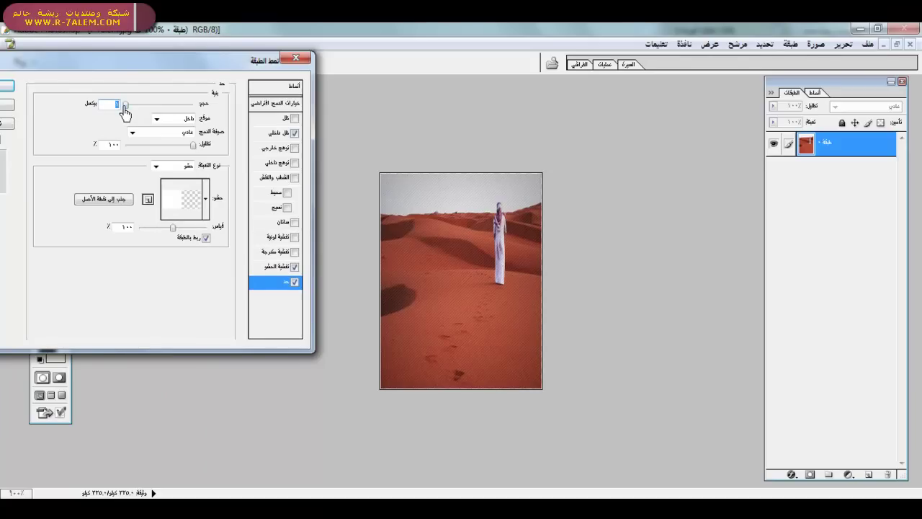
key(Return)
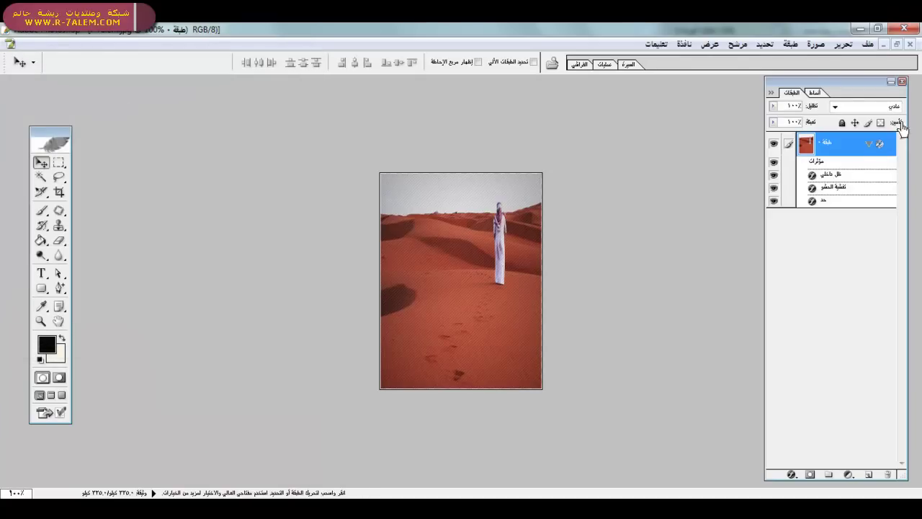
click(869, 145)
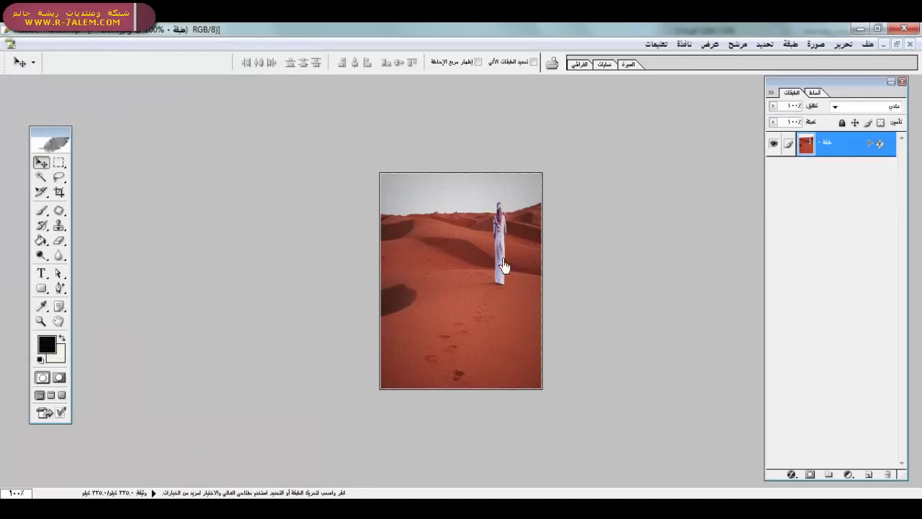
Draw a rounded rectangle shape with a 10 px radius below the man, extending past the photo's right edge, and hide its path outline
click(43, 288)
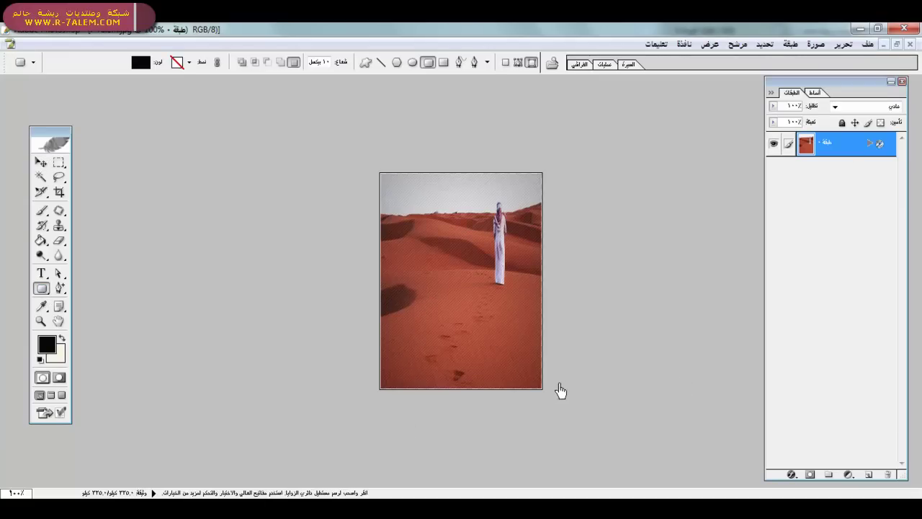
drag(559, 325, 476, 346)
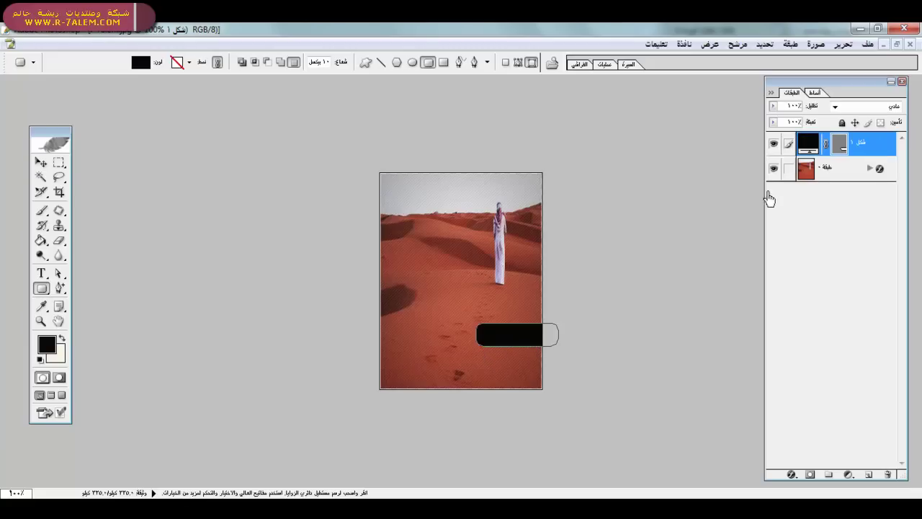
click(840, 144)
Recolor the rounded rectangle shape to a strong golden yellow
double_click(808, 144)
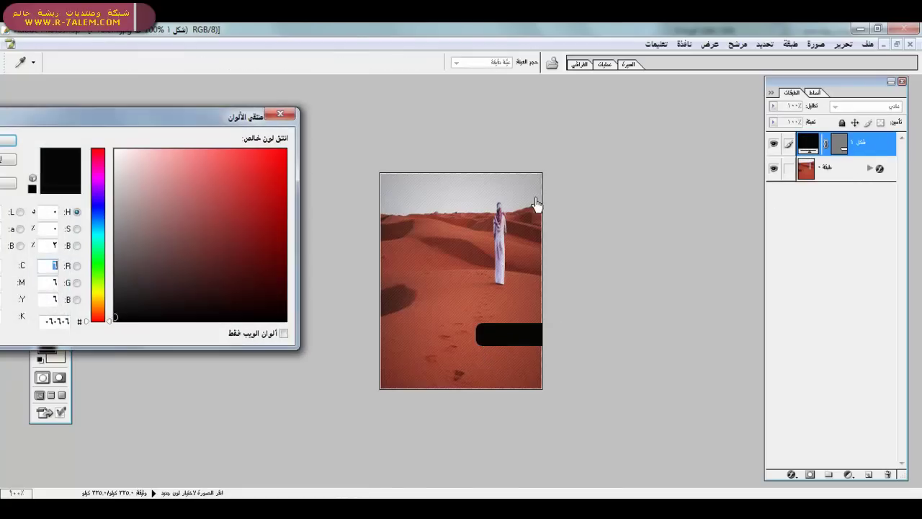
drag(102, 320, 102, 297)
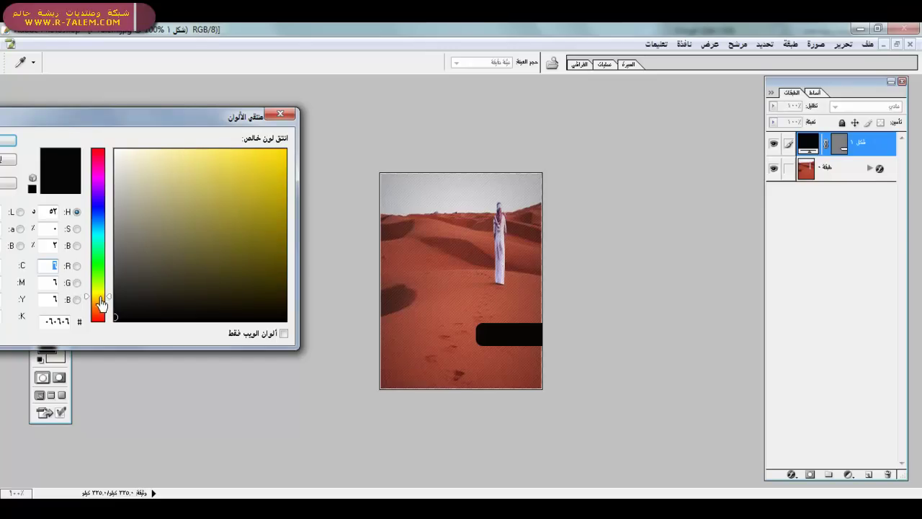
click(286, 166)
key(Return)
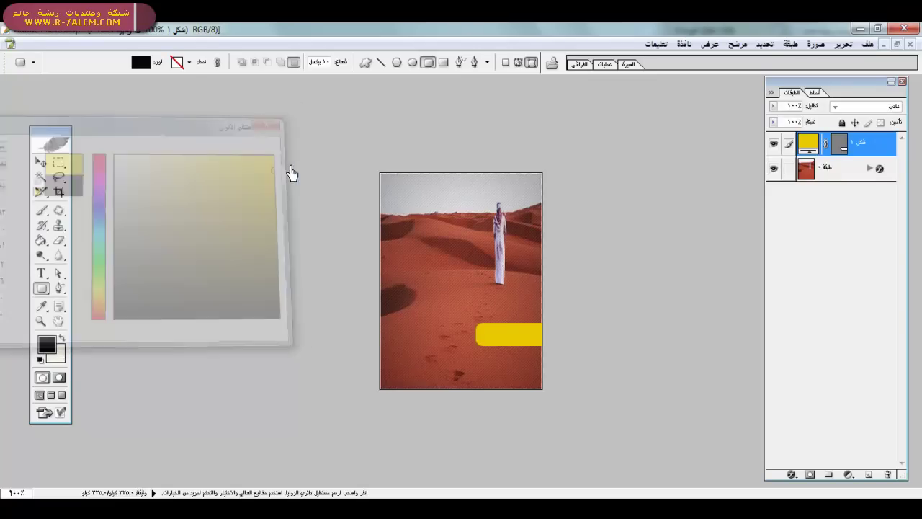
Add a Pattern Overlay to the yellow shape using the beige floral damask pattern at 31% opacity
click(793, 475)
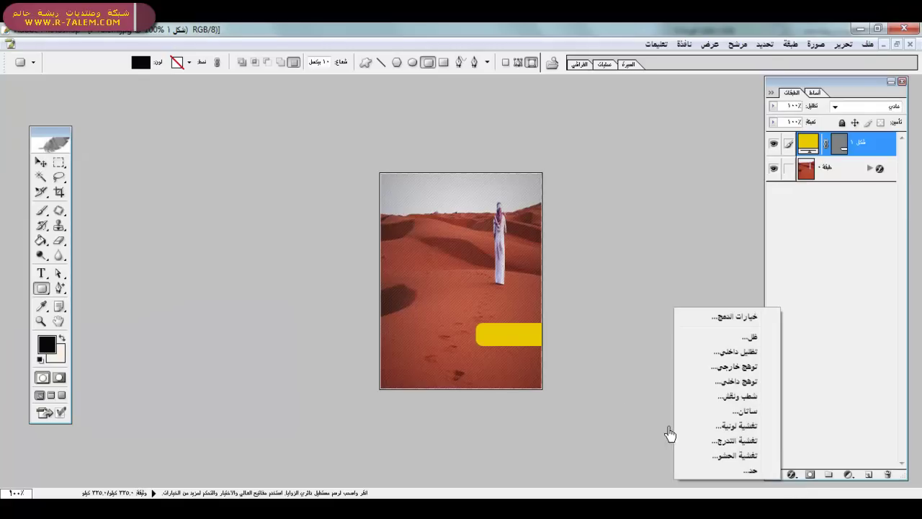
click(681, 454)
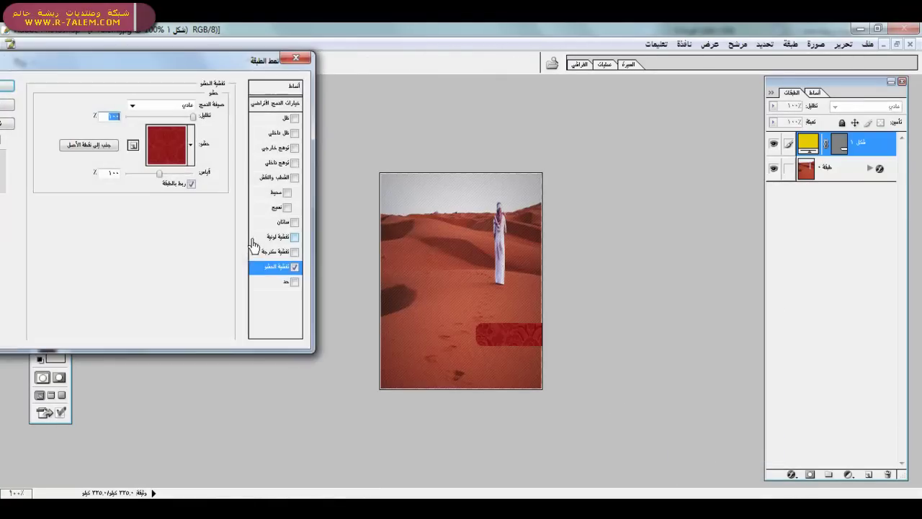
click(190, 144)
scroll(275, 231, down, 1)
scroll(276, 222, up, 2)
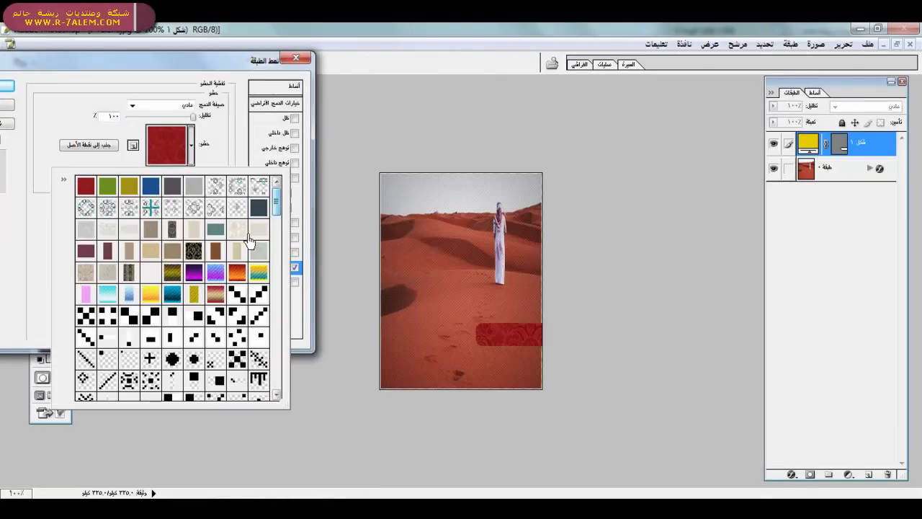
click(241, 234)
drag(193, 115, 146, 121)
Add a Drop Shadow to the yellow shape, reducing its distance and opacity
click(294, 118)
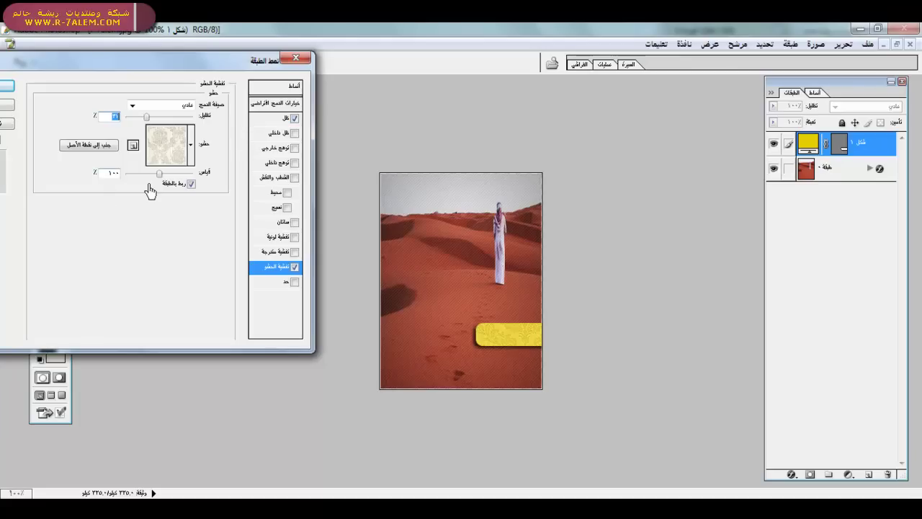
click(285, 119)
drag(125, 160, 112, 167)
drag(180, 124, 152, 130)
Add an Inner Shadow to the yellow shape with 0 px distance, 54 px size and 9% opacity, and apply the layer style
click(283, 134)
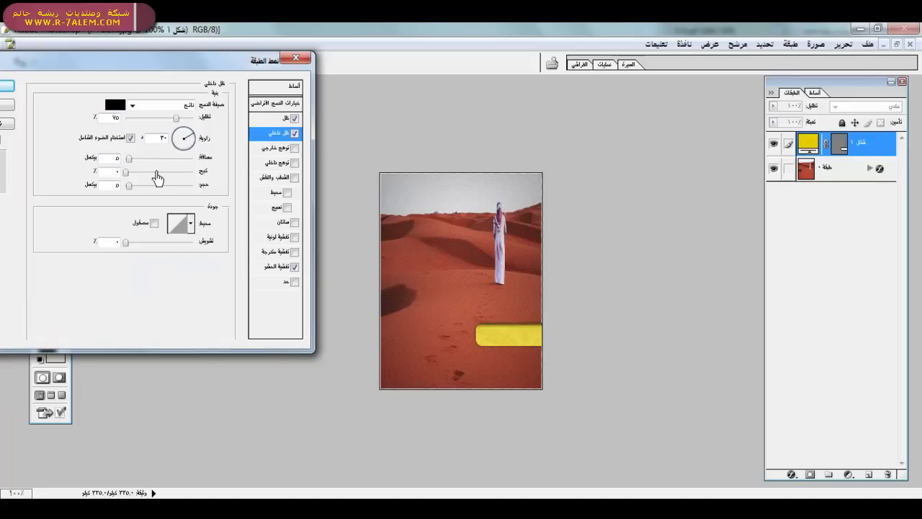
drag(134, 186, 143, 200)
drag(166, 124, 141, 131)
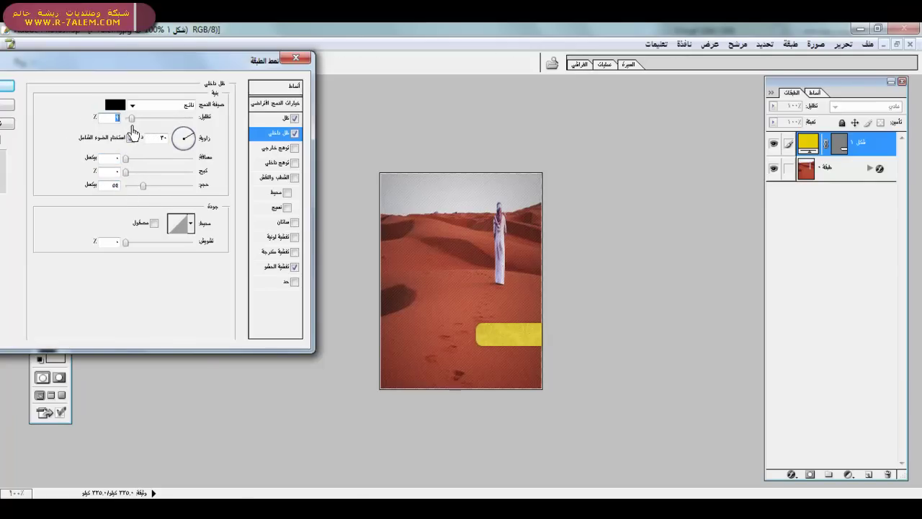
key(Return)
Add the text "تبي ترحل؟" on the yellow bar in Khalid Art bold at 19 px
key(t)
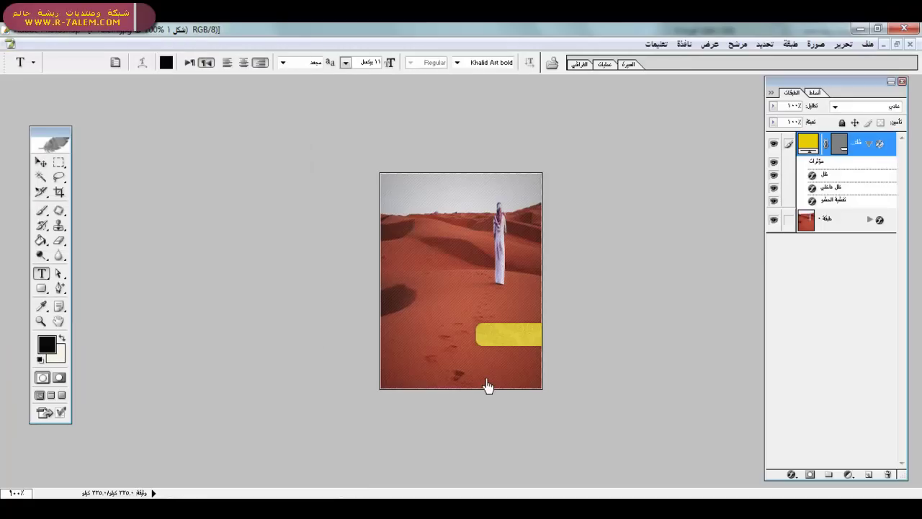
click(509, 347)
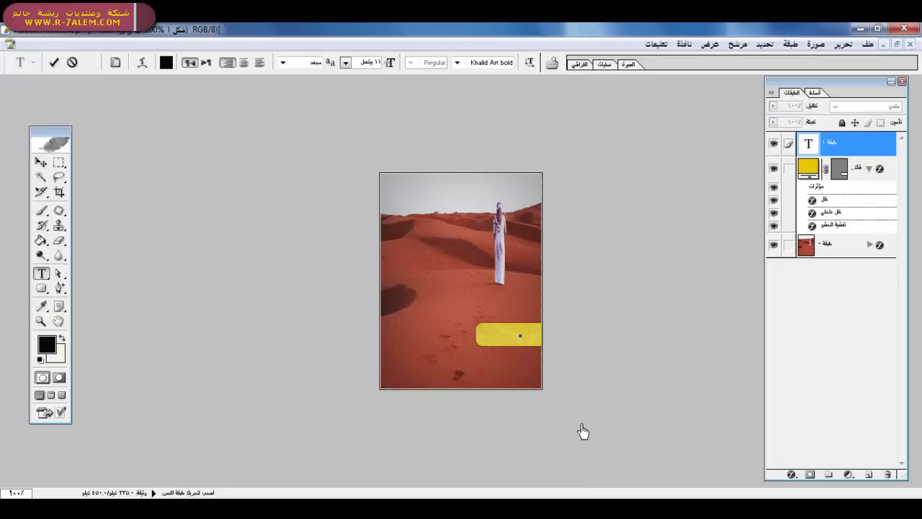
key(ctrl+a)
drag(389, 69, 396, 70)
drag(400, 285, 413, 295)
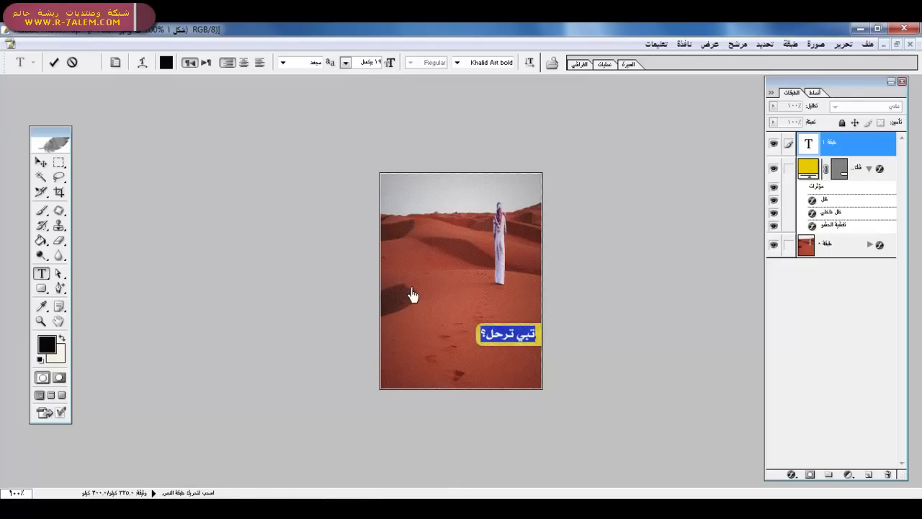
Commit the bar text and recolor it white (FFFFFF)
click(53, 62)
click(167, 62)
drag(199, 212, 90, 117)
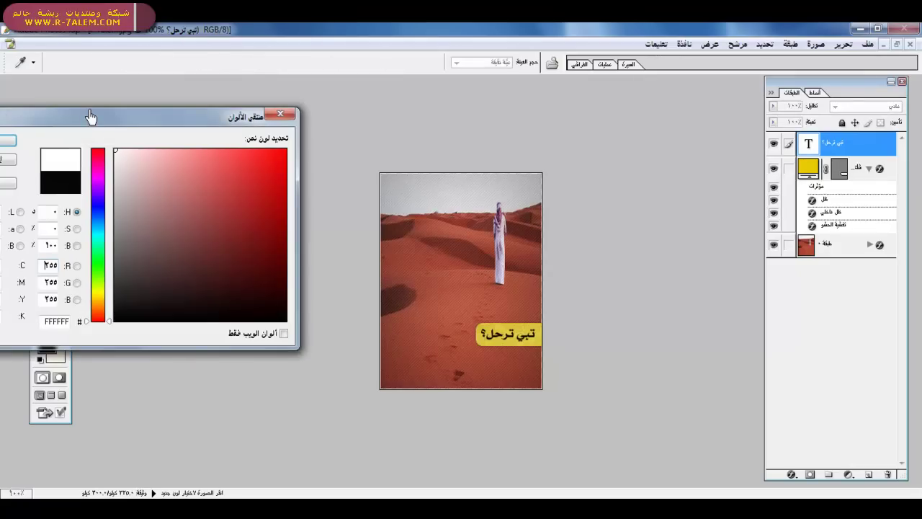
click(9, 141)
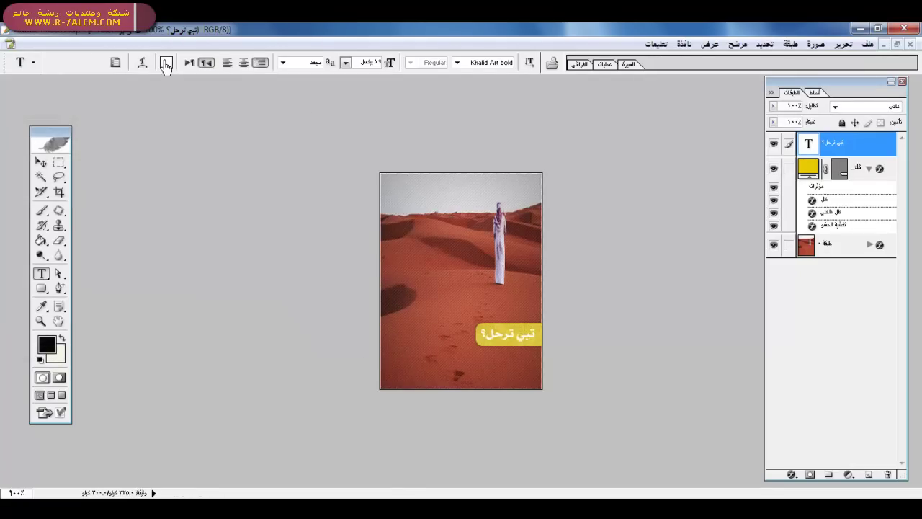
Recolor the yellow shape to a slightly darker golden yellow
click(841, 169)
double_click(821, 175)
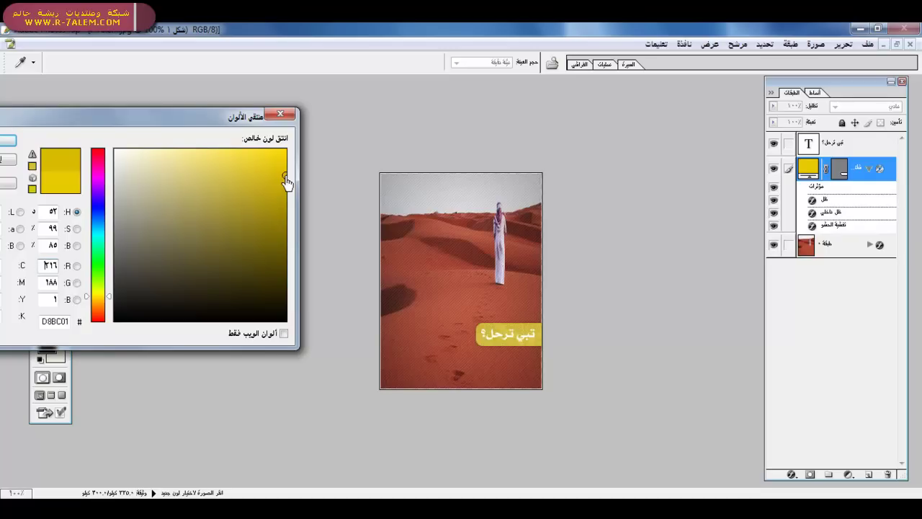
mouse_move(286, 181)
mouse_down()
mouse_move(287, 196)
mouse_move(282, 173)
mouse_up()
click(289, 223)
mouse_move(288, 211)
mouse_down()
mouse_move(286, 168)
mouse_move(285, 183)
mouse_up()
key(Return)
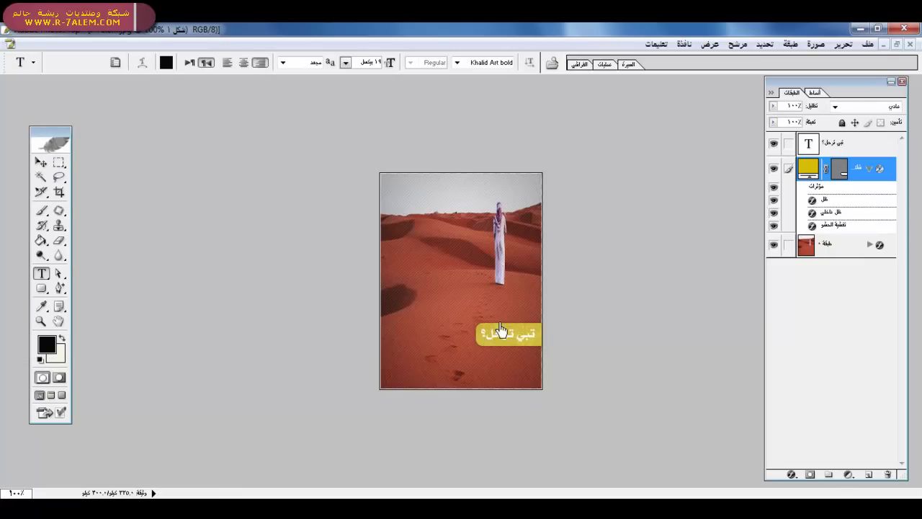
Collapse the yellow shape's effects list and merge the "تبي ترحل؟" text layer with the shape layer
click(868, 169)
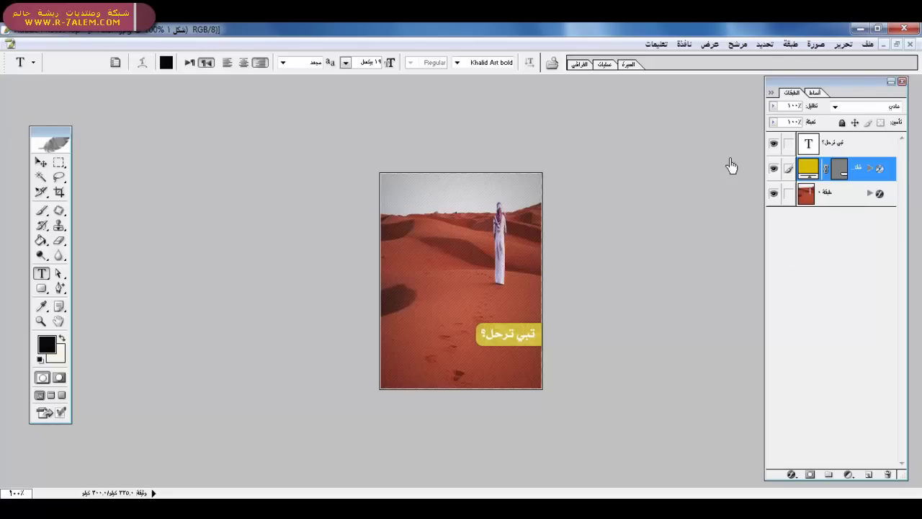
click(817, 147)
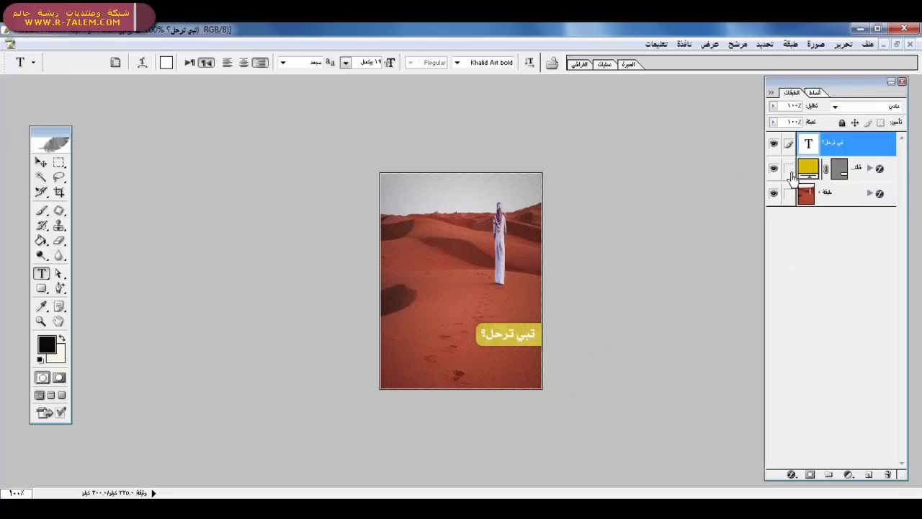
key(ctrl+e)
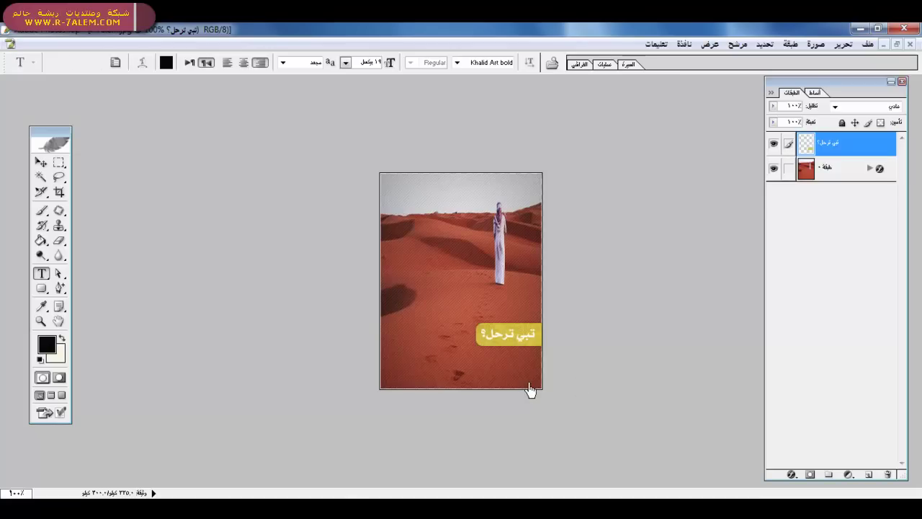
Add the text "تفضل ما منعتك .!" below the yellow bar in white (FFFFFF) at 21 px
click(529, 378)
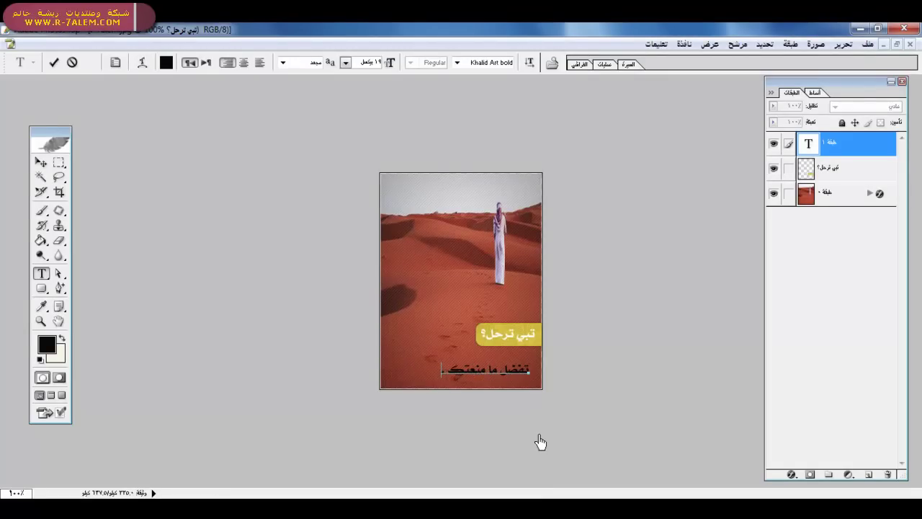
key(ctrl+a)
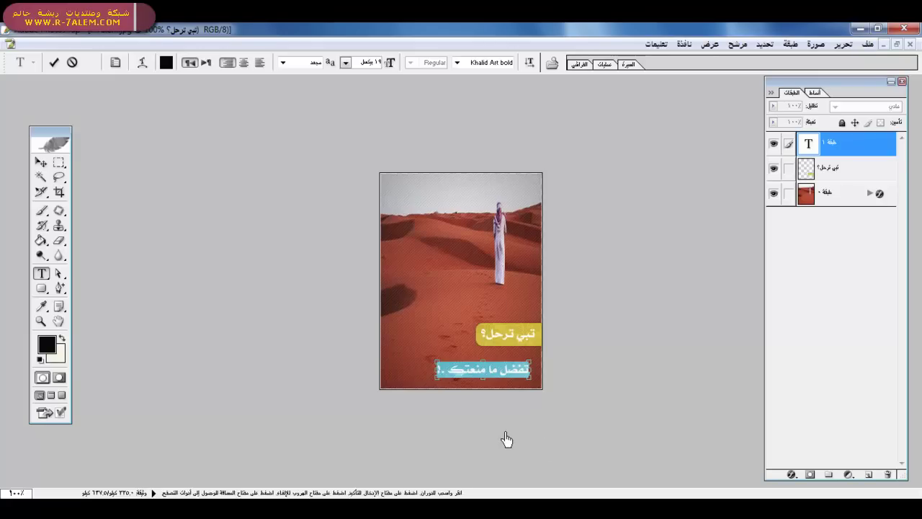
drag(401, 65, 392, 72)
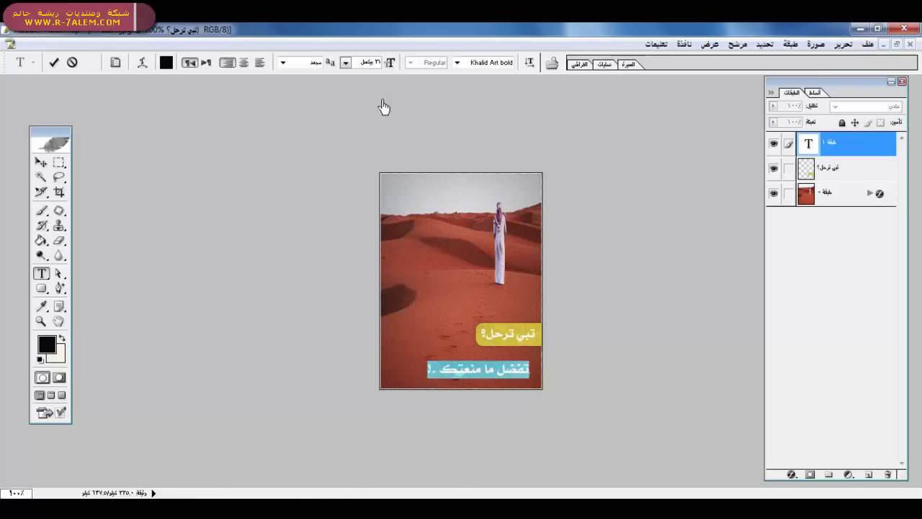
click(167, 63)
click(144, 149)
drag(117, 152, 58, 120)
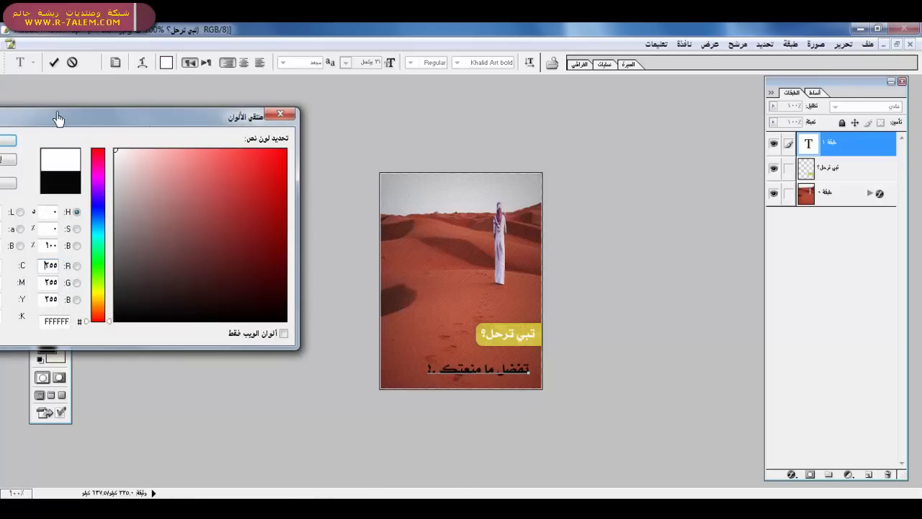
click(5, 141)
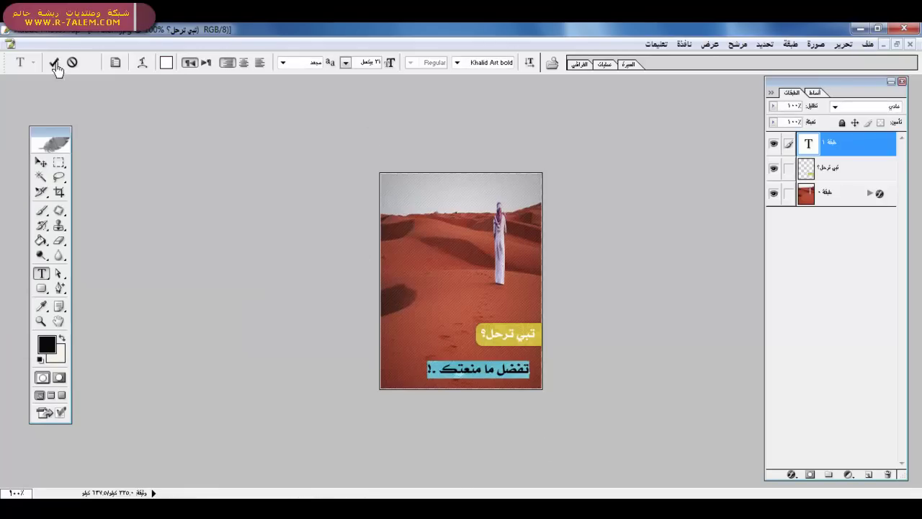
click(54, 62)
Add the credit line "تصميم وكلمات : ريشة حالم" in the sky area at 11 px without anti-aliasing
click(447, 189)
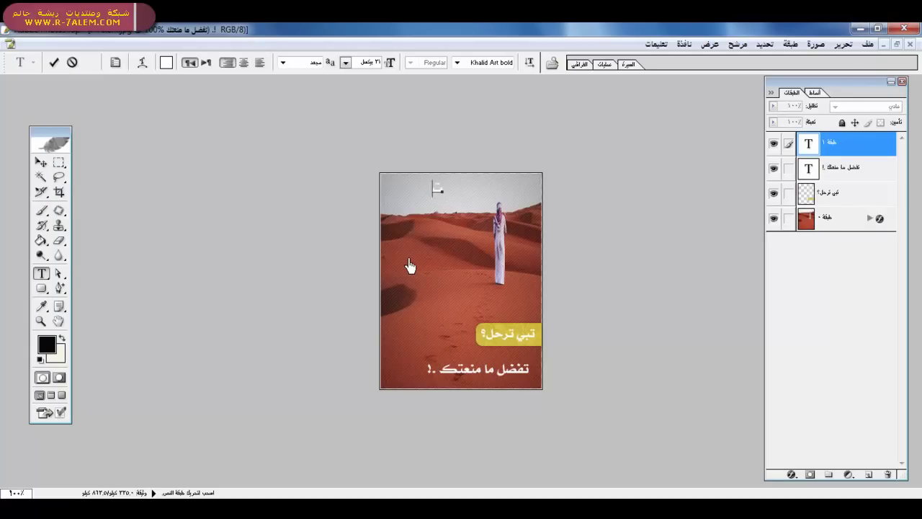
text(تصميم وكتابة)
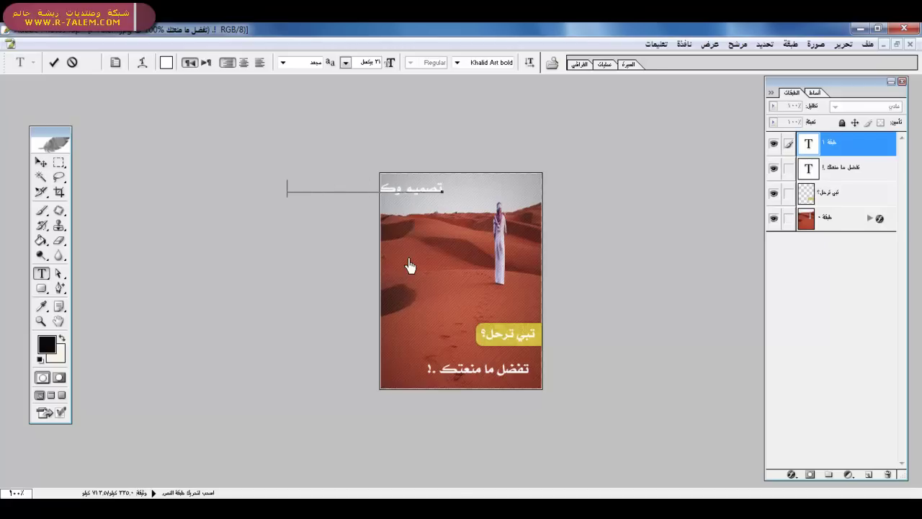
key(ctrl+a)
click(314, 63)
click(314, 75)
click(346, 63)
click(324, 157)
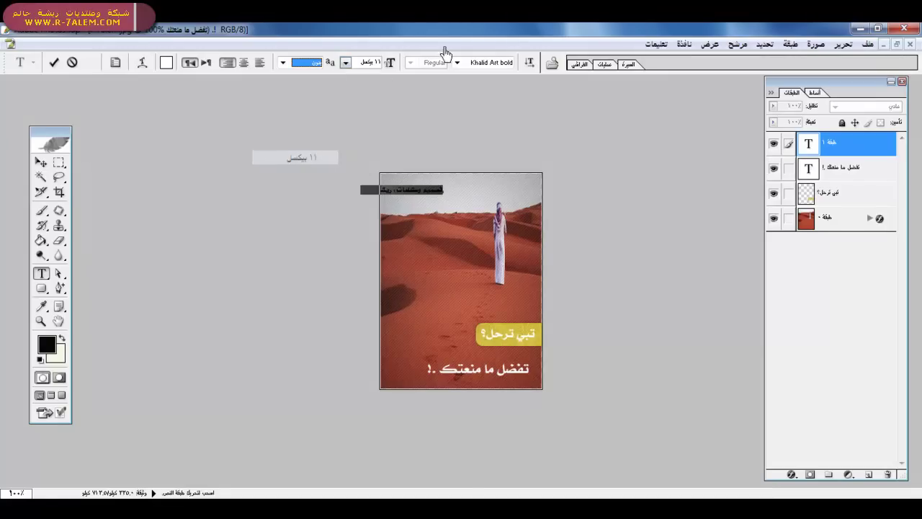
Set the credit line in Tahoma Bold, place it along the photo's upper edge and commit it
click(456, 63)
drag(458, 80, 469, 275)
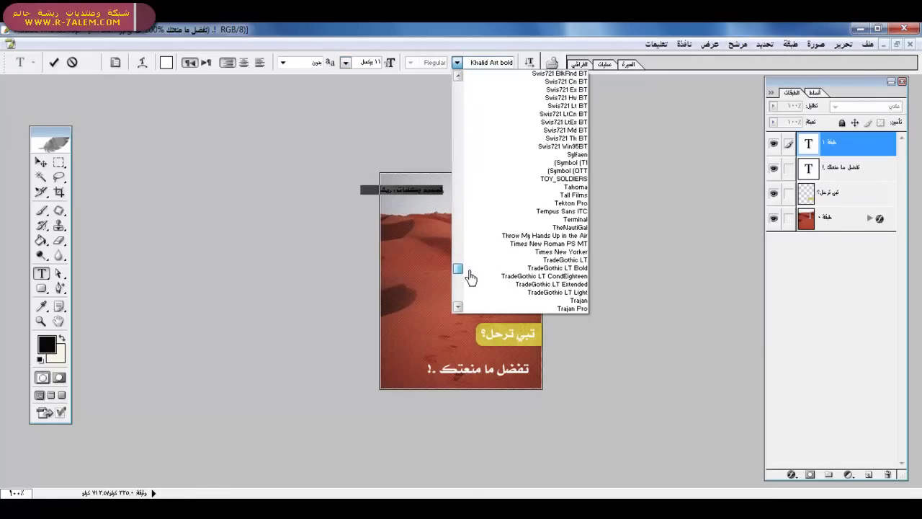
click(546, 189)
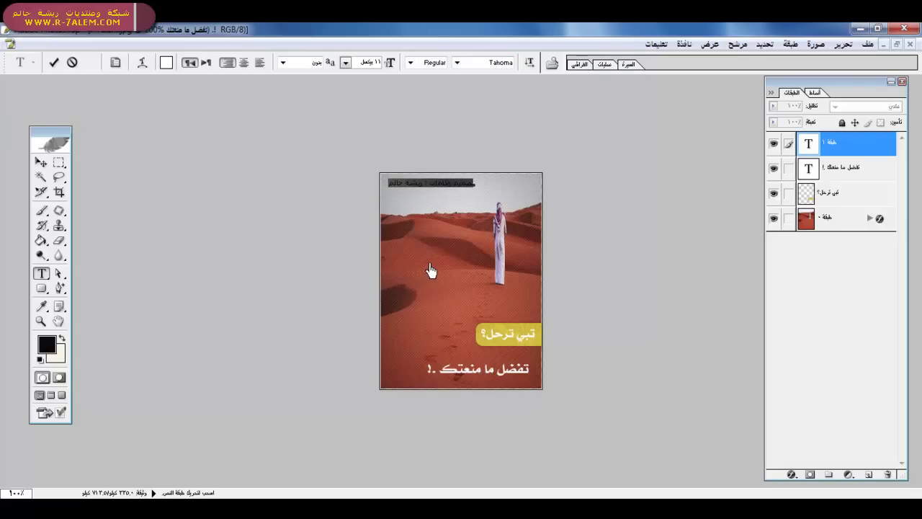
click(419, 63)
click(427, 82)
drag(441, 272, 448, 270)
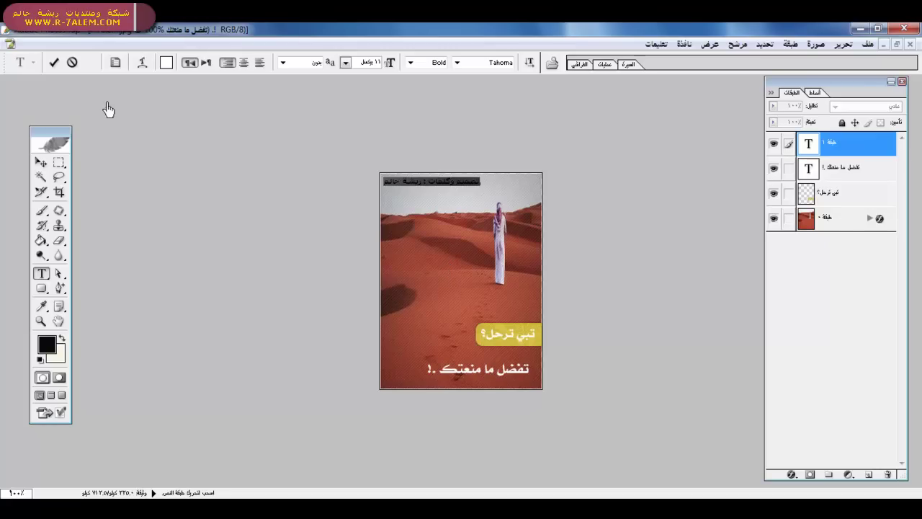
click(53, 62)
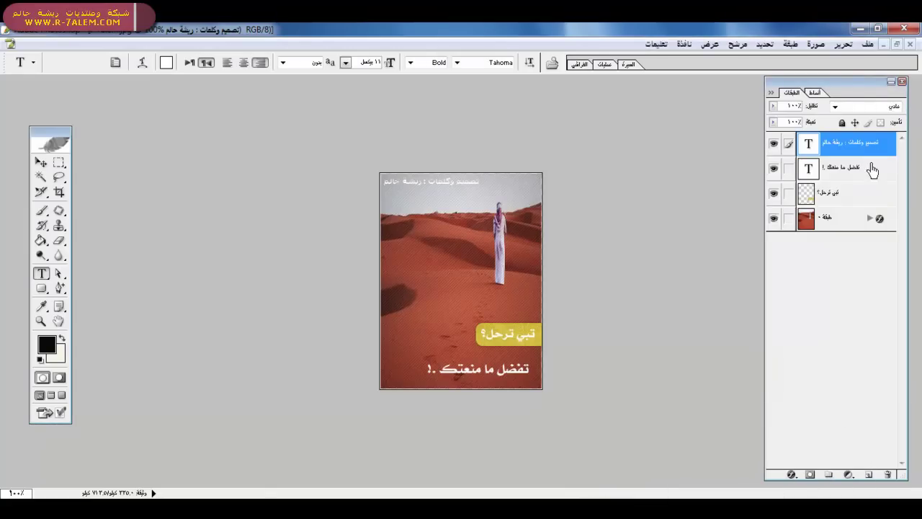
Enlarge the "تفضل ما منعتك .!" text to 23 px and shift it left to sit centered beneath the yellow bar
click(868, 180)
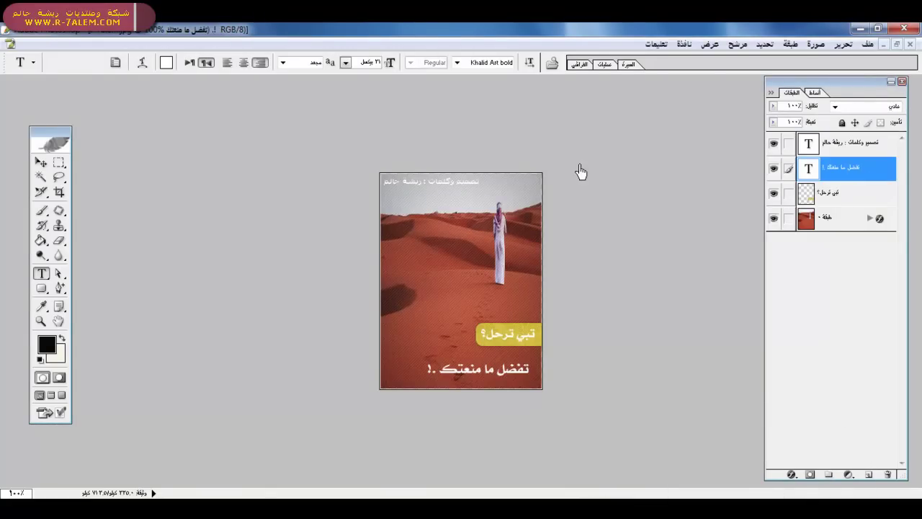
click(390, 63)
click(390, 63)
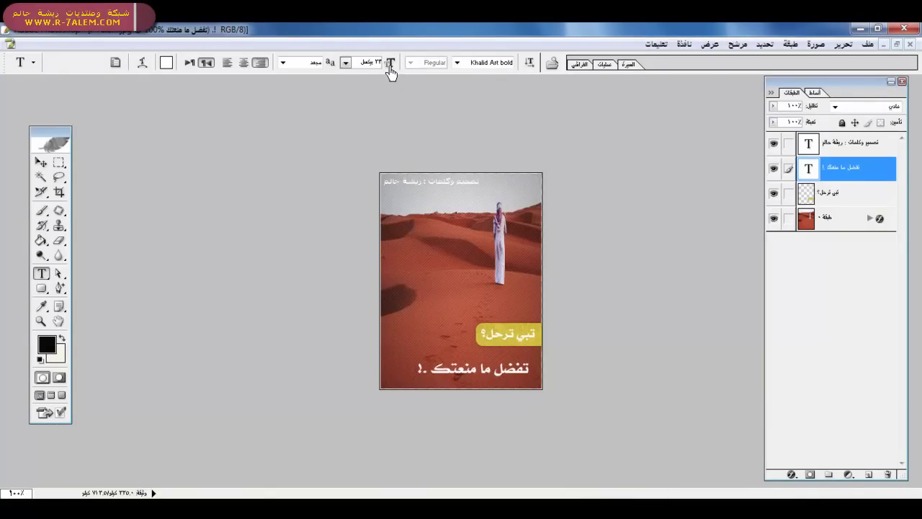
key(v)
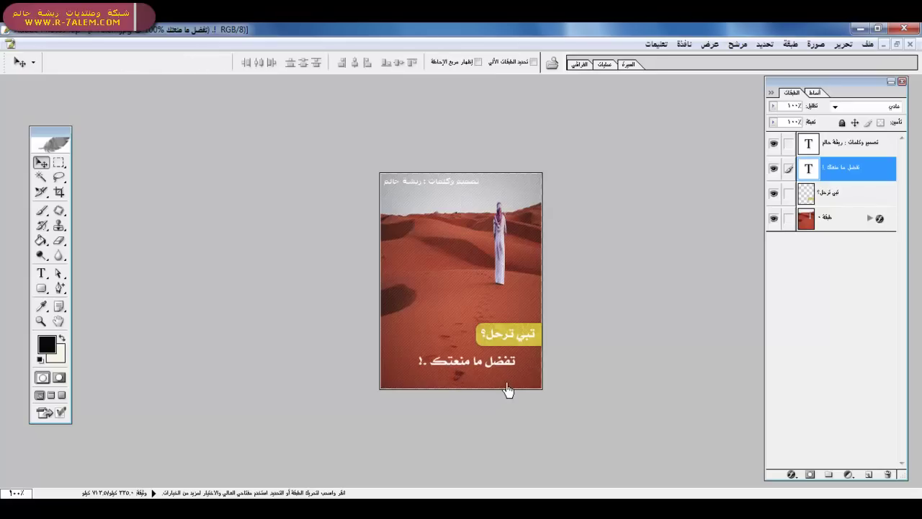
key(Left)
key(Left)
key(Left)
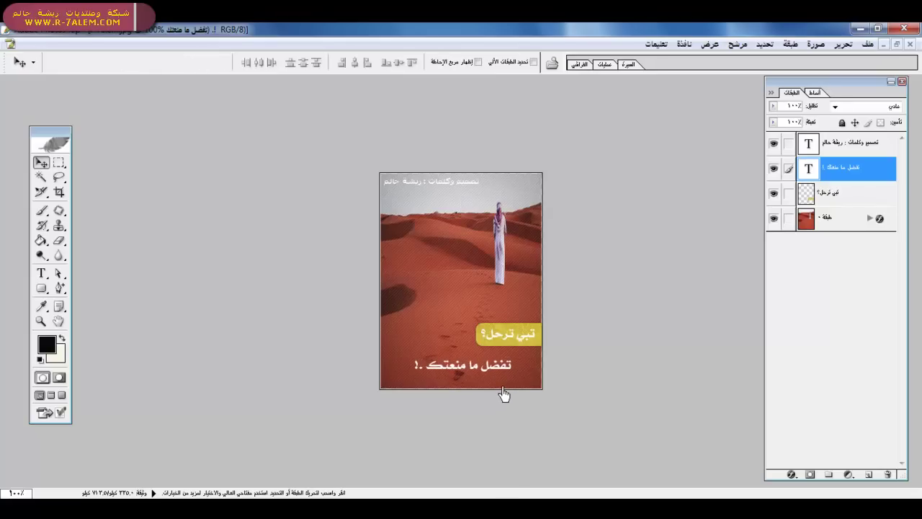
Place the "تفضل ما منعتك .!" layer above the others and merge the credit line, yellow label and photo layers
click(825, 200)
drag(819, 155, 832, 189)
click(825, 153)
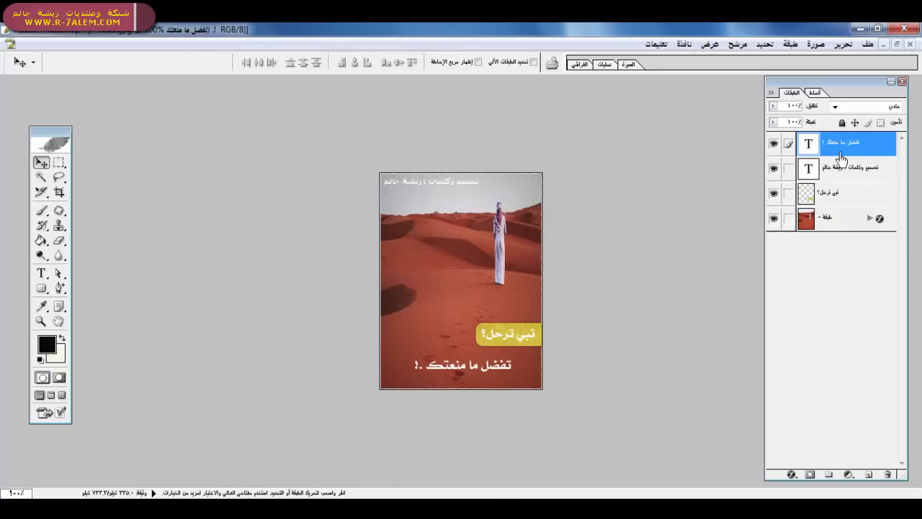
click(840, 177)
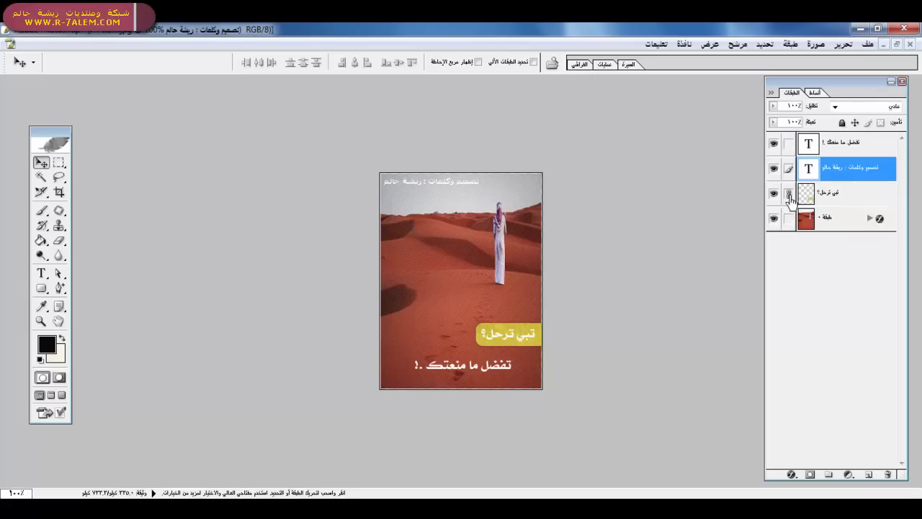
click(789, 219)
key(ctrl+e)
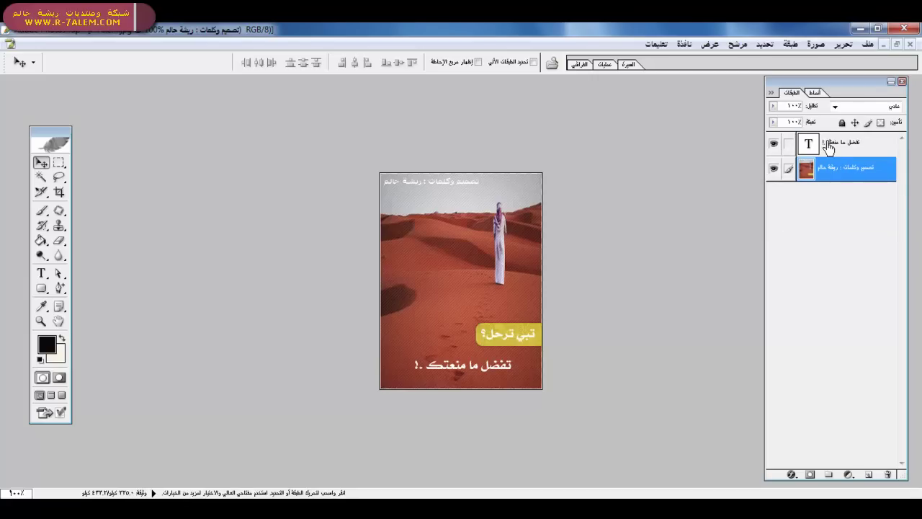
Duplicate the "تفضل ما منعتك .!" text layer and skew the copy vertically by about 2.4 degrees, lowering its left end
click(830, 147)
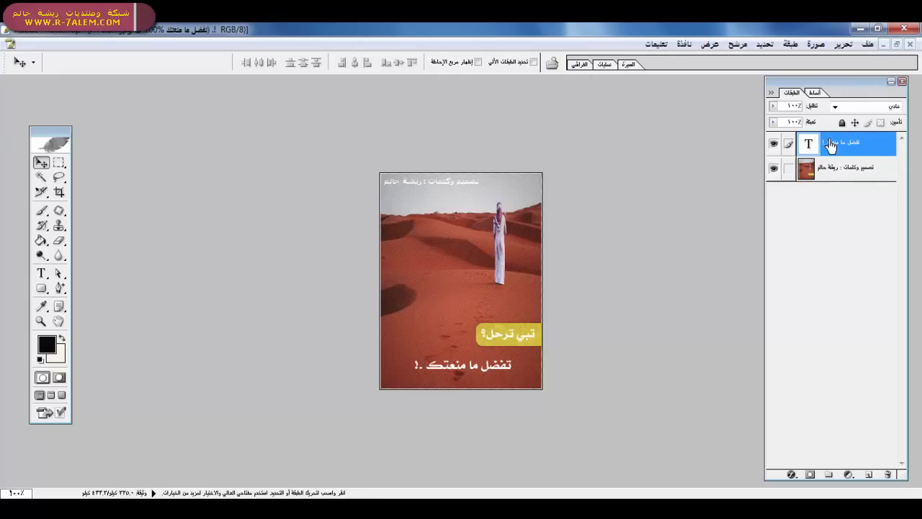
key(ctrl+j)
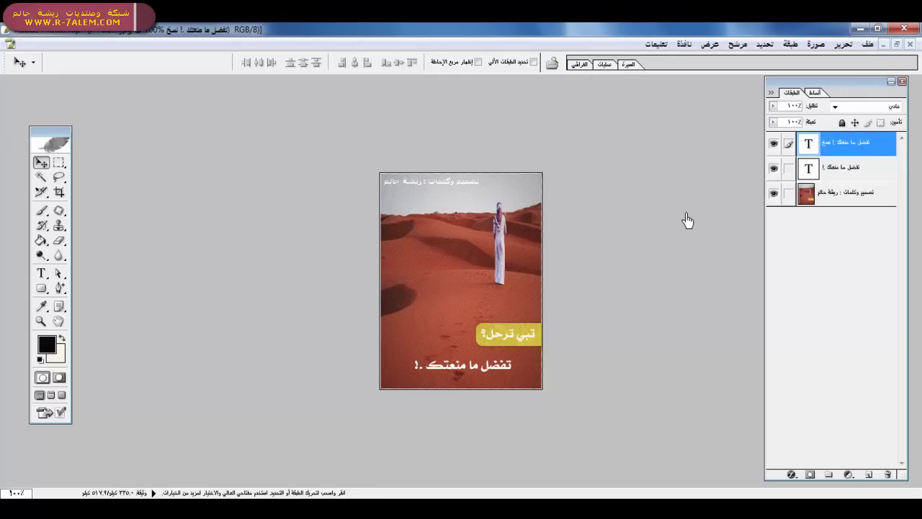
key(ctrl+t)
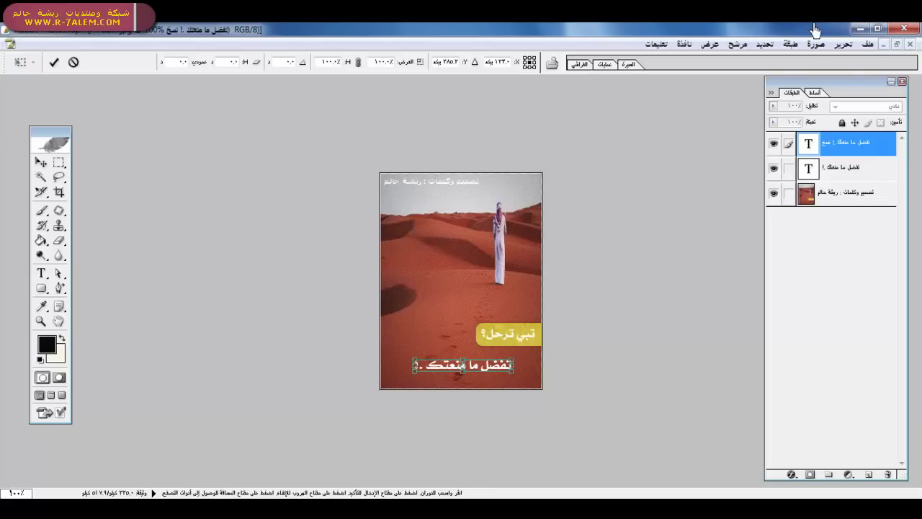
click(843, 44)
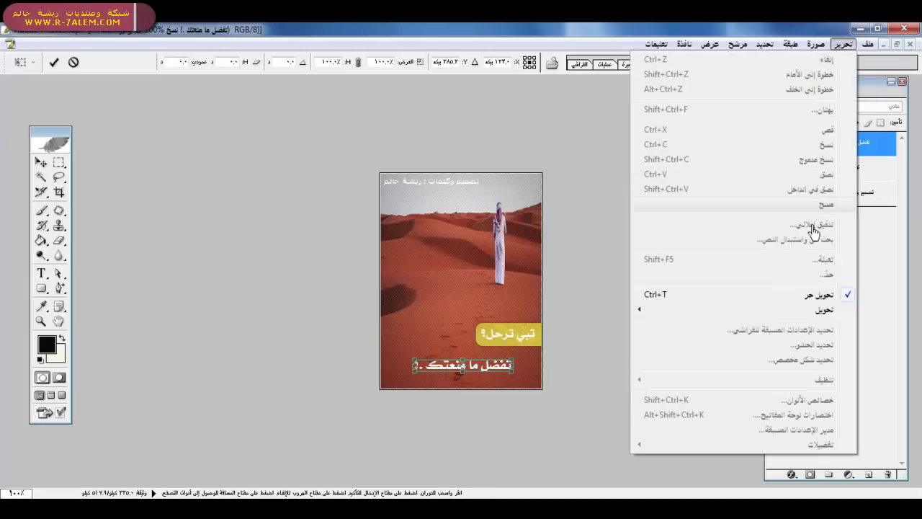
click(596, 424)
right_click(495, 372)
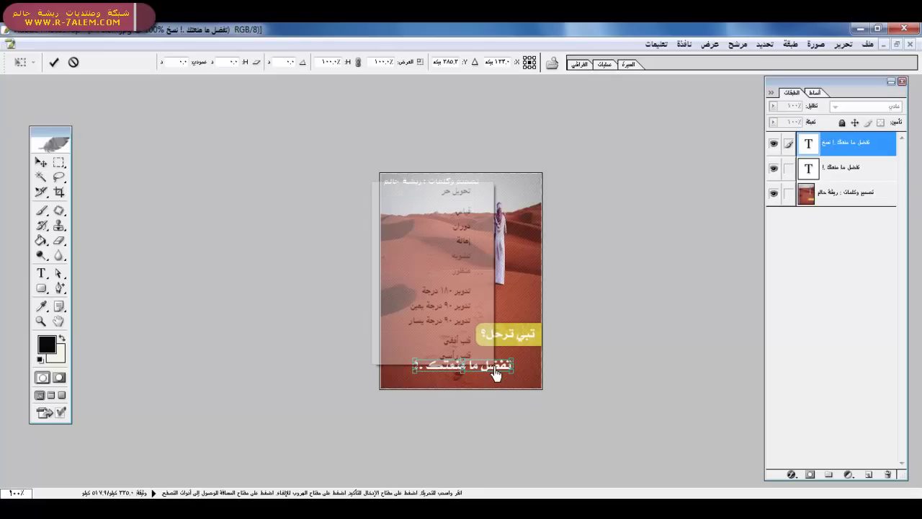
click(455, 248)
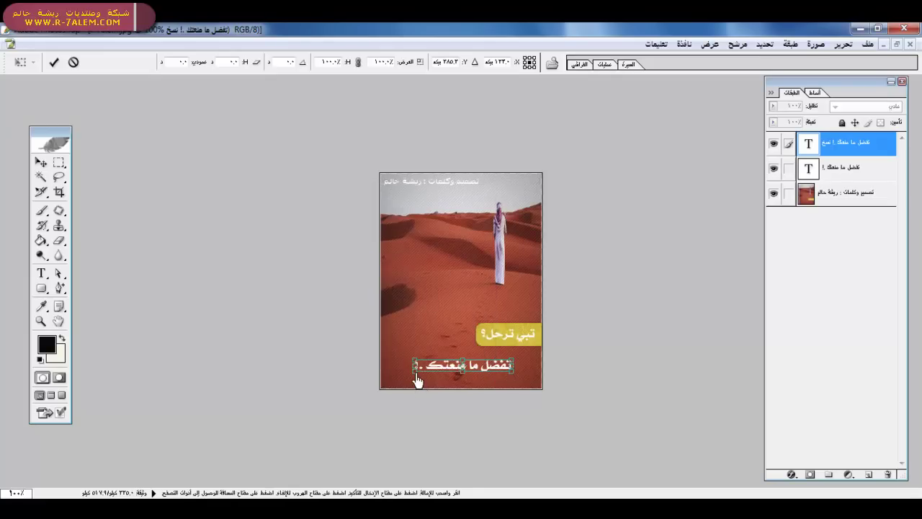
drag(416, 382, 418, 384)
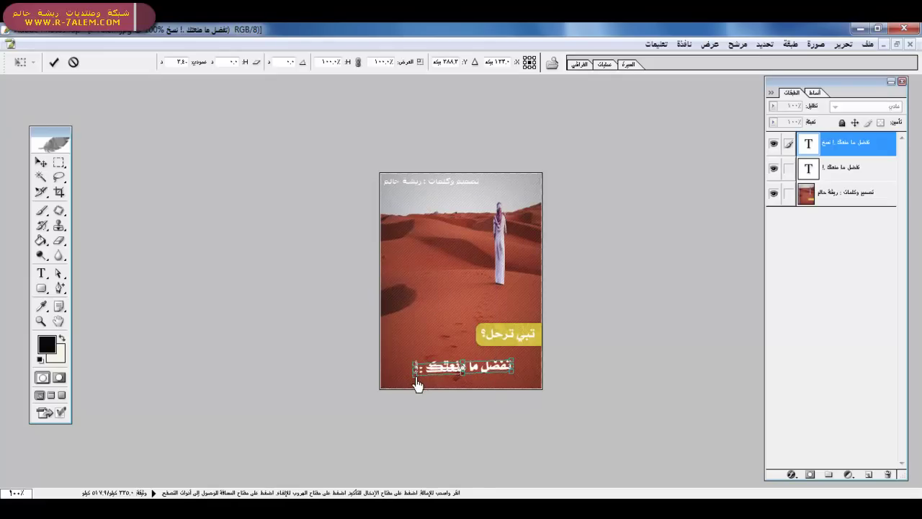
key(Return)
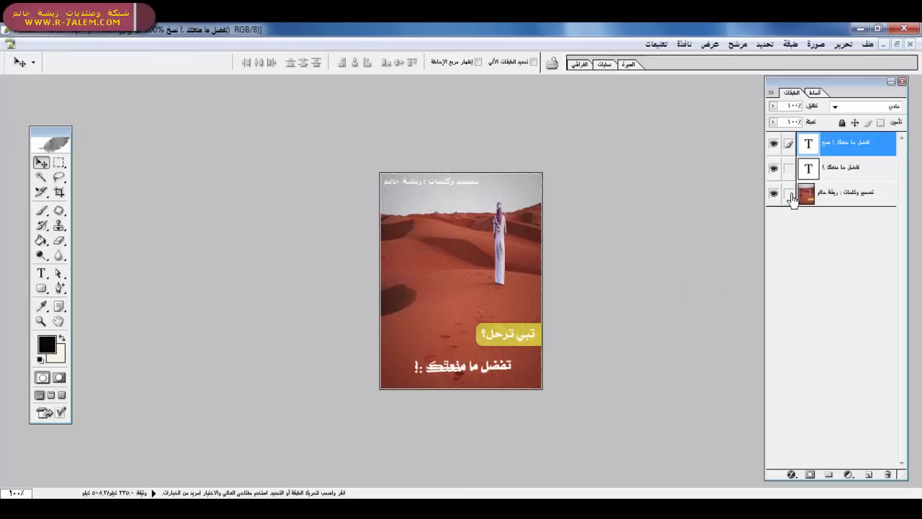
Duplicate the skewed text copy and skew this second copy slightly further down at its left end
key(ctrl+j)
key(ctrl+t)
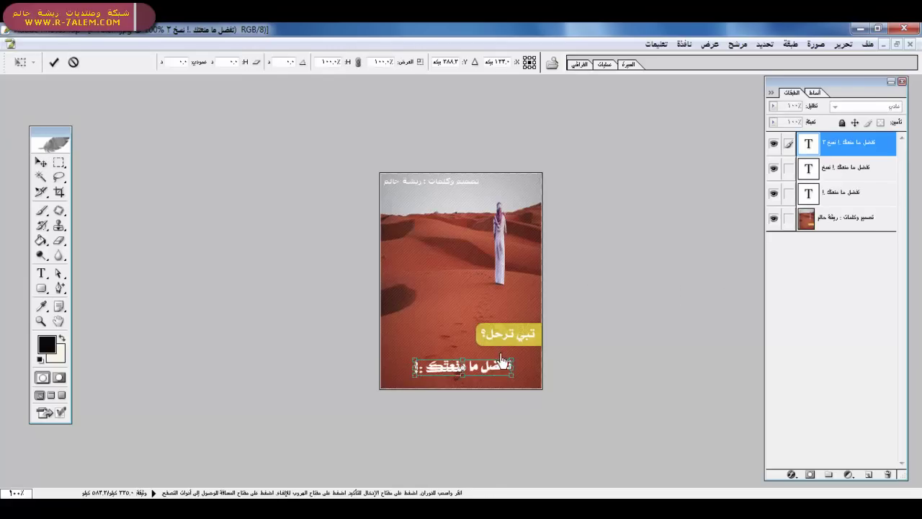
right_click(496, 367)
click(463, 239)
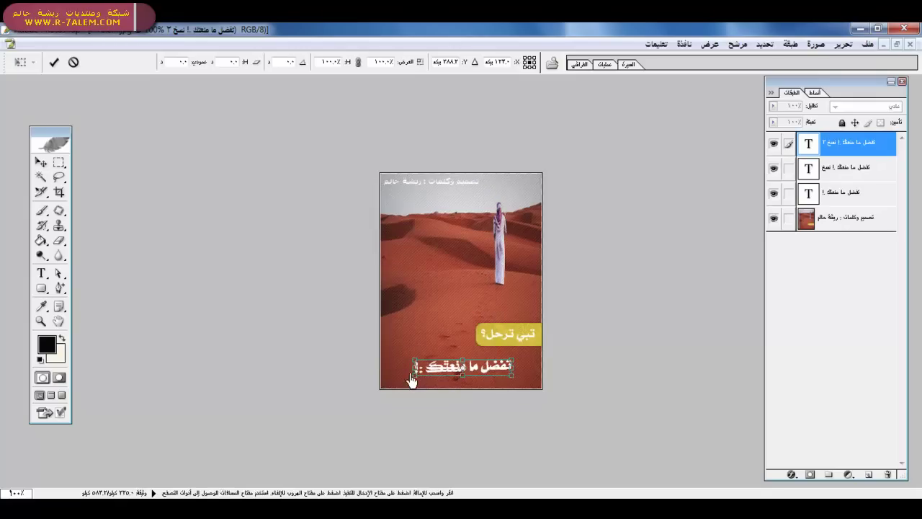
drag(416, 382, 417, 387)
key(Return)
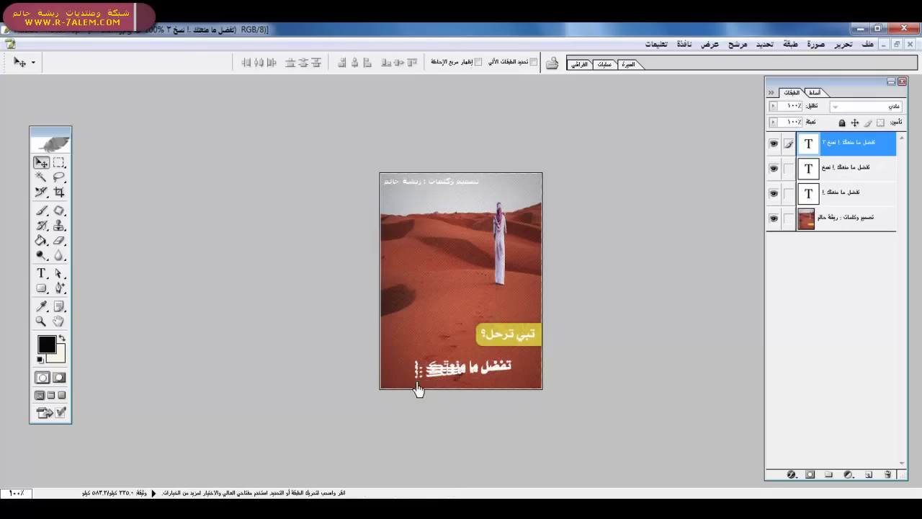
Make a third text copy from the second and skew it about 2.8 degrees further down at its left end
key(ctrl+j)
key(ctrl+t)
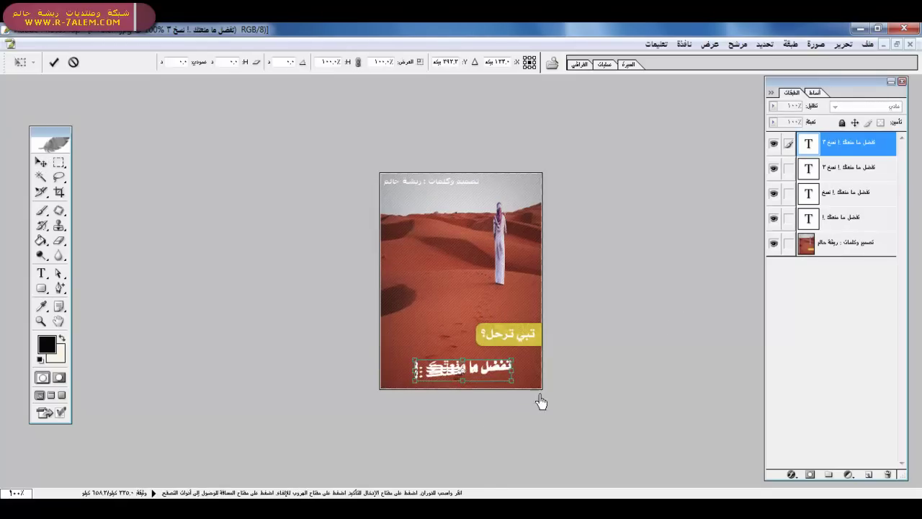
right_click(460, 374)
click(429, 245)
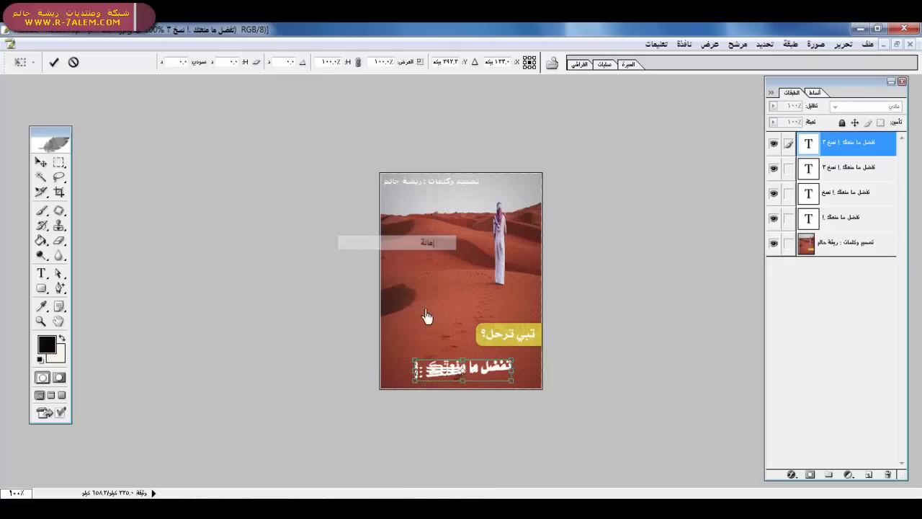
drag(415, 387, 416, 394)
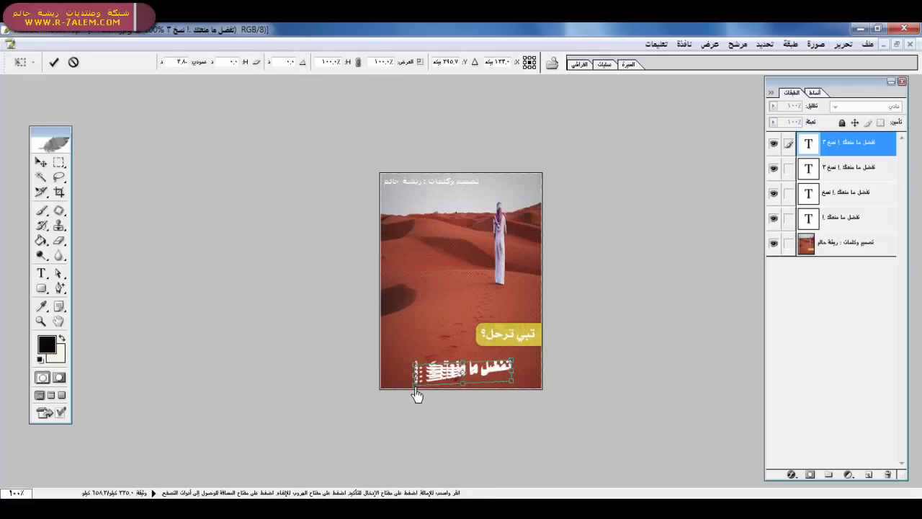
key(Return)
Make a fourth text copy from the third and skew it about 3.2 degrees further down at its left end
key(ctrl+j)
key(ctrl+t)
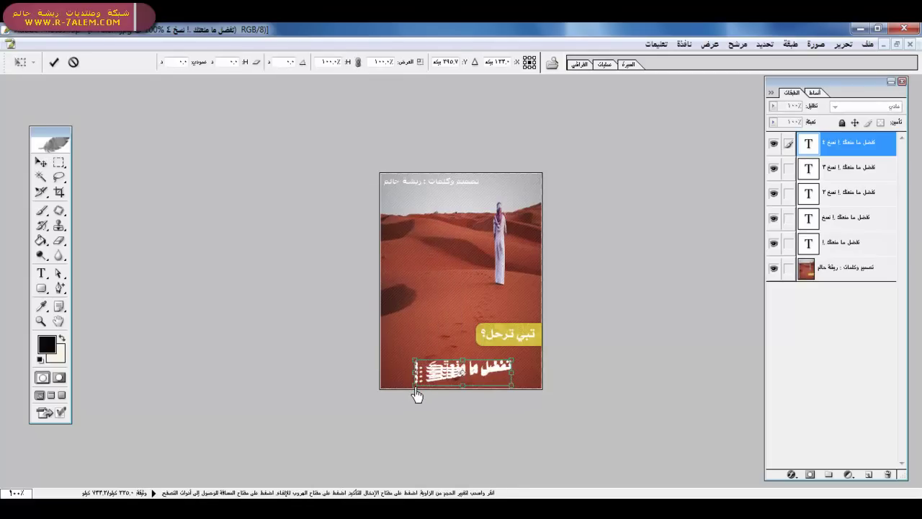
right_click(446, 389)
click(415, 276)
drag(418, 394, 420, 400)
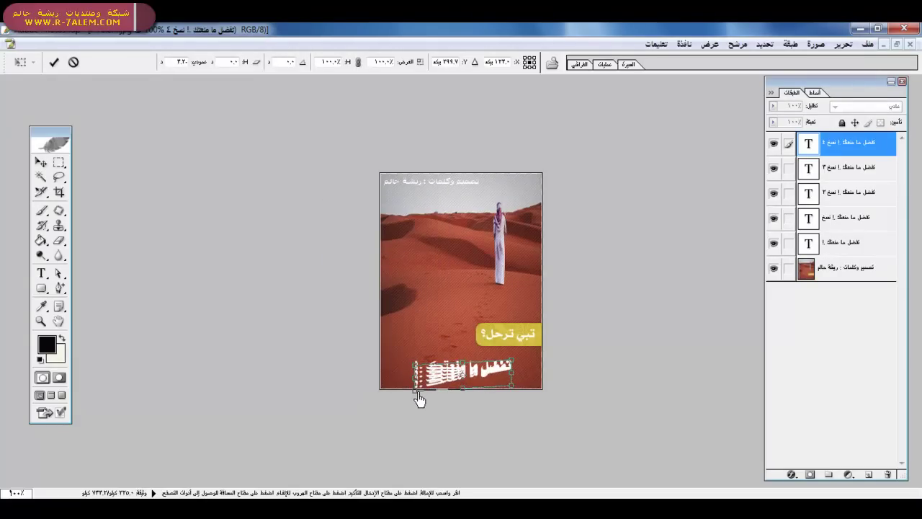
key(Return)
Make a fifth text copy from the fourth and skew its left end a little further down
key(ctrl+j)
key(ctrl+t)
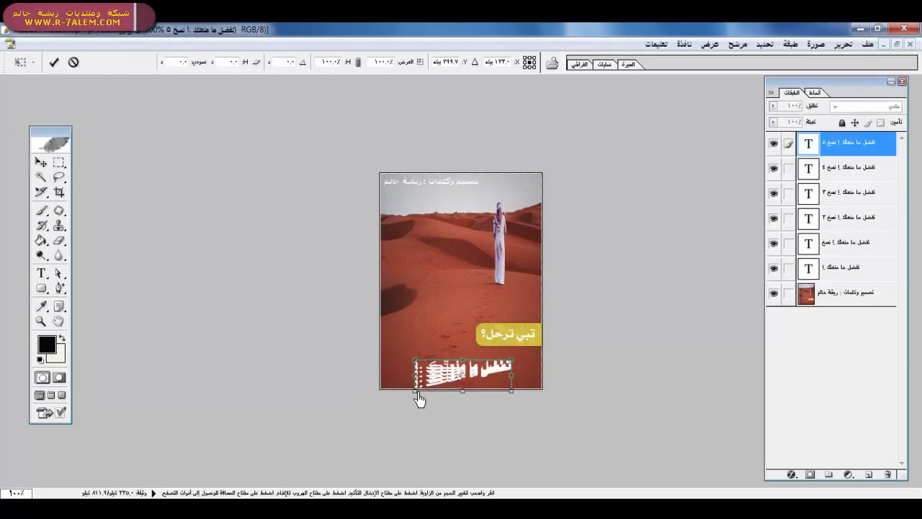
right_click(427, 388)
click(400, 265)
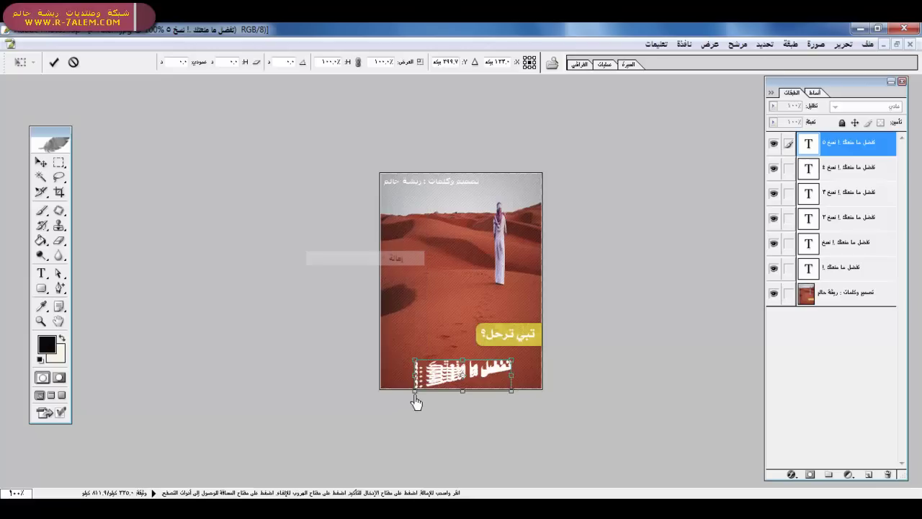
drag(417, 398, 418, 406)
key(Return)
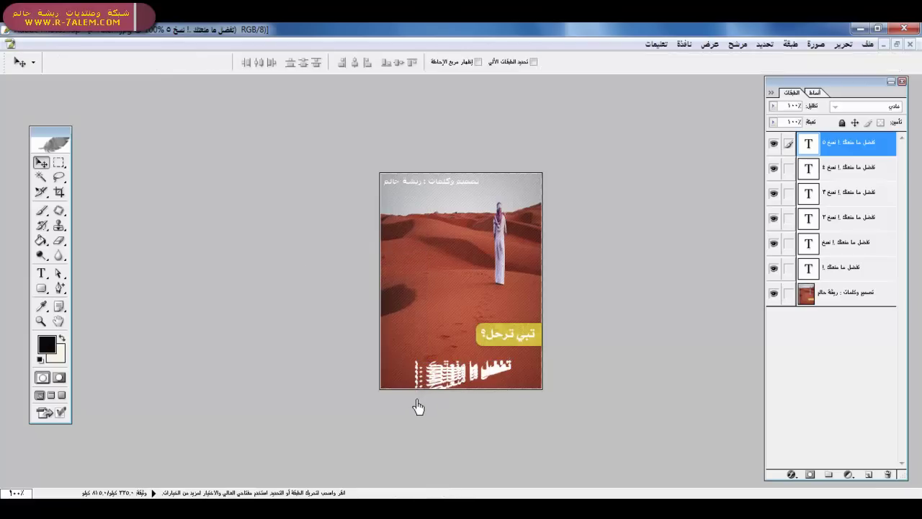
Make a sixth text copy from the fifth and skew its left end further below the card's lower edge
key(ctrl+j)
key(ctrl+t)
right_click(458, 363)
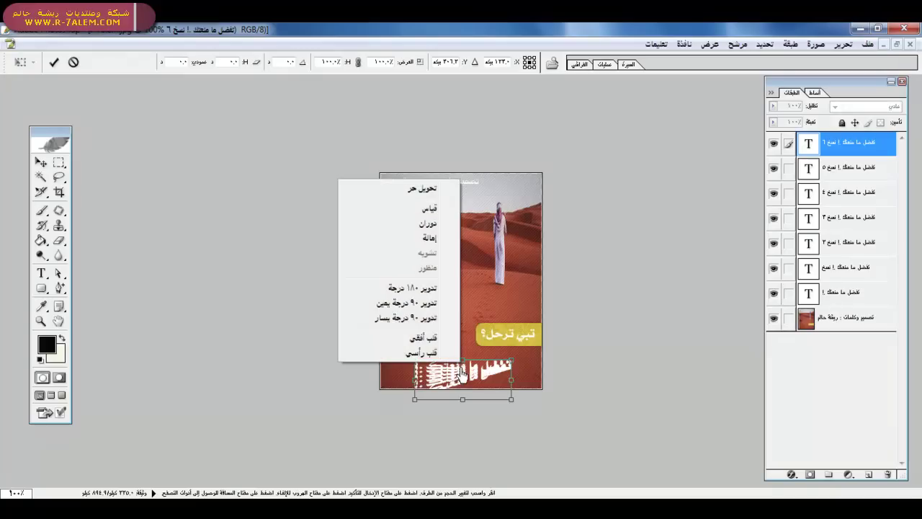
click(430, 257)
drag(416, 411, 420, 422)
key(Return)
Make a seventh text copy from the sixth and skew it steeply, about 20.4 degrees further down at its left end
key(ctrl+j)
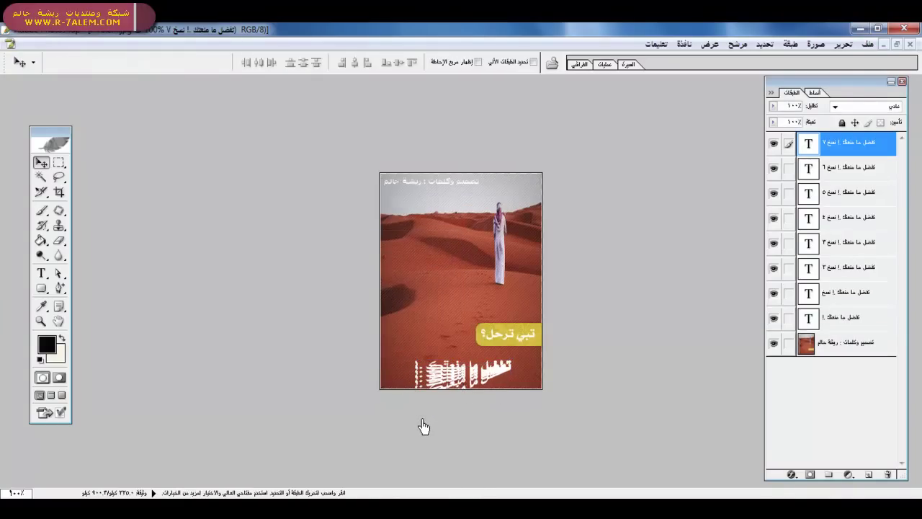
key(ctrl+t)
right_click(459, 370)
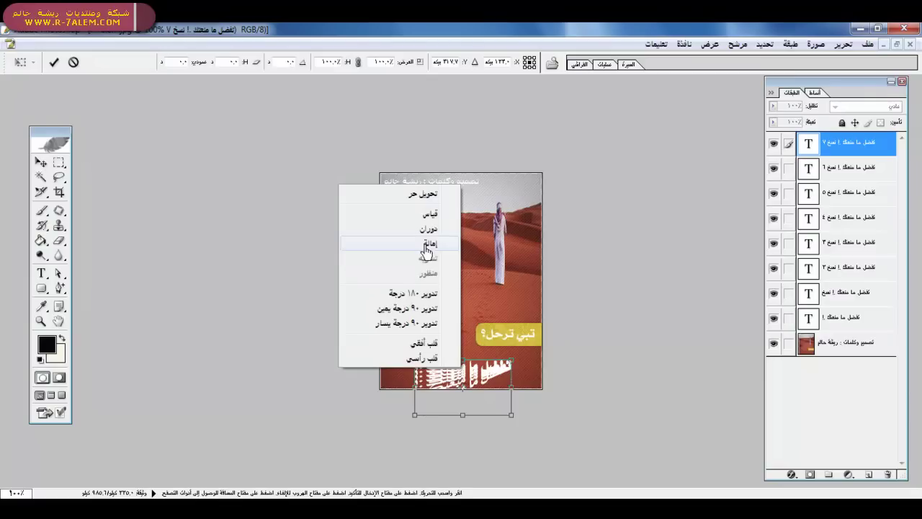
click(428, 246)
drag(416, 417, 426, 460)
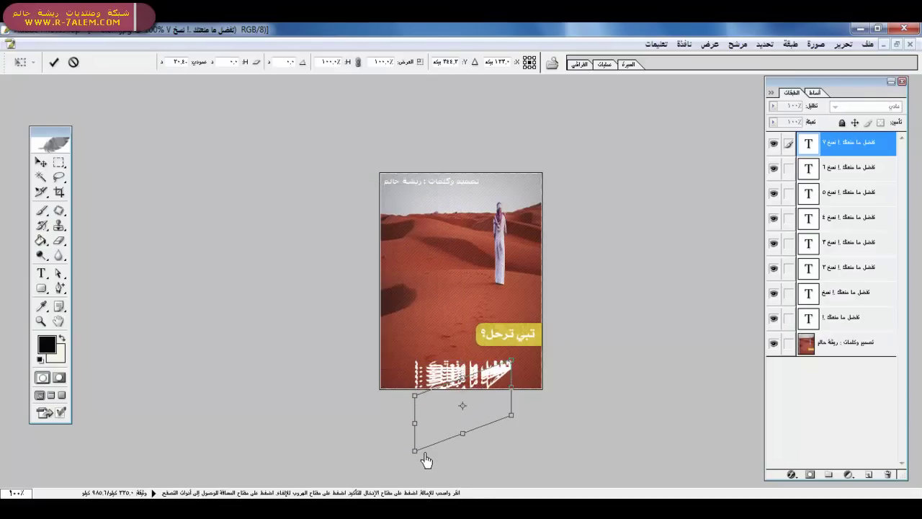
key(Return)
Make an eighth text copy from the seventh and skew its left end far below the card
key(ctrl+j)
key(ctrl+t)
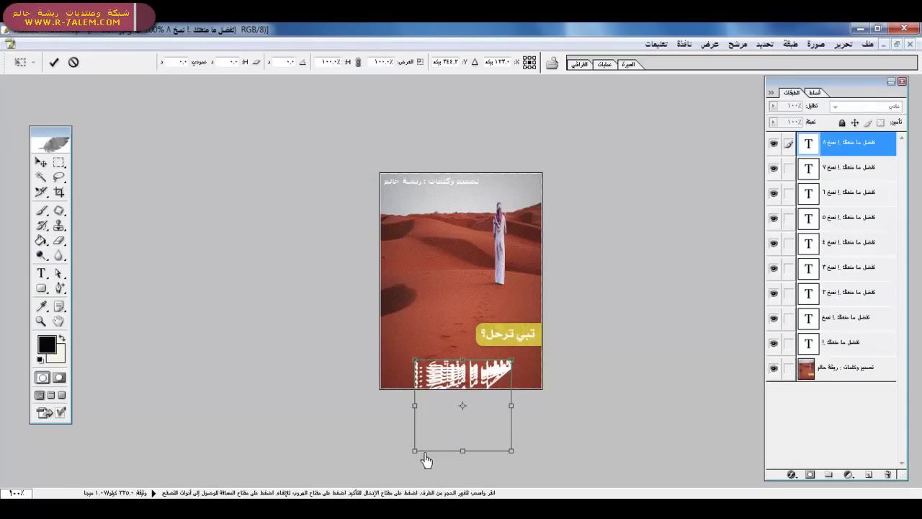
right_click(497, 378)
click(464, 257)
drag(415, 454, 417, 487)
key(Return)
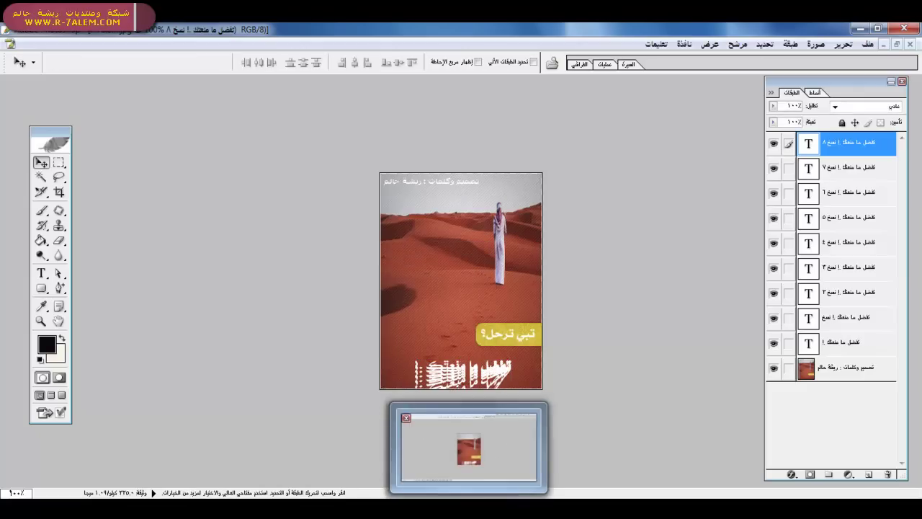
Add a ninth and a tenth text copy and skew the tenth further down at its left end
key(ctrl+j)
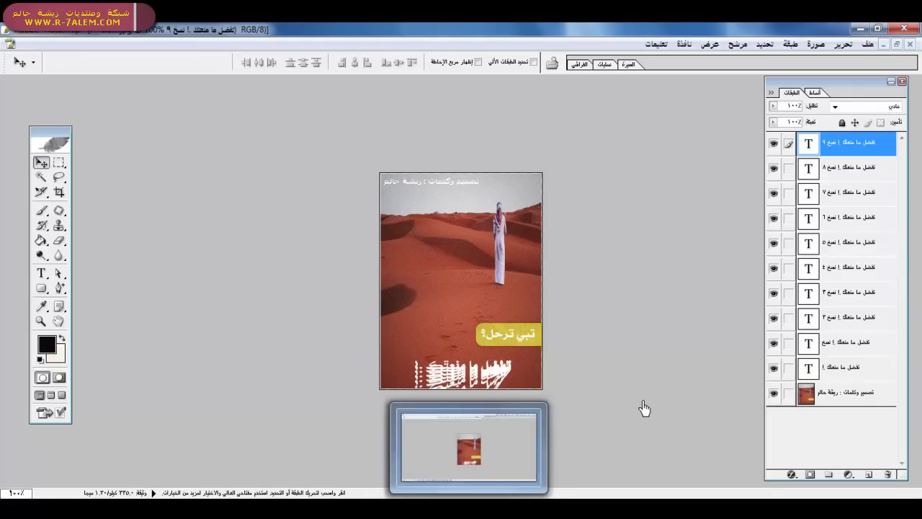
key(ctrl+j)
key(ctrl+t)
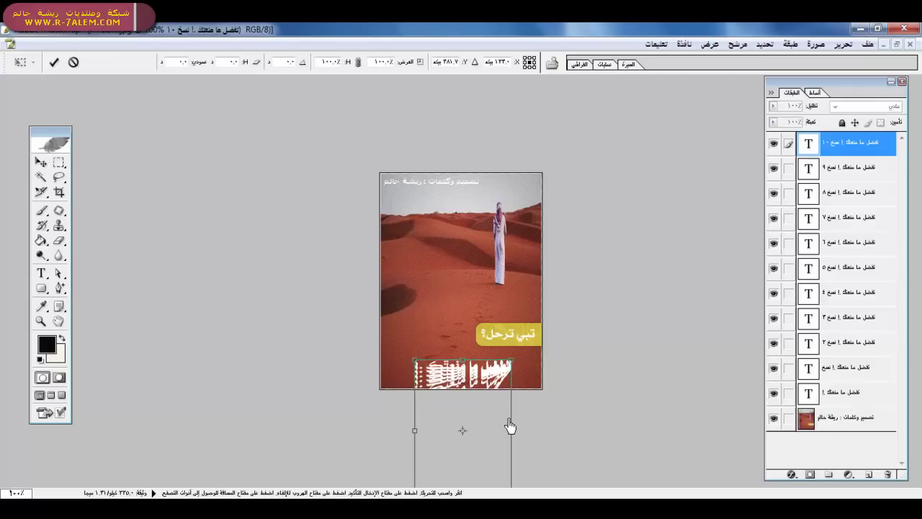
right_click(476, 374)
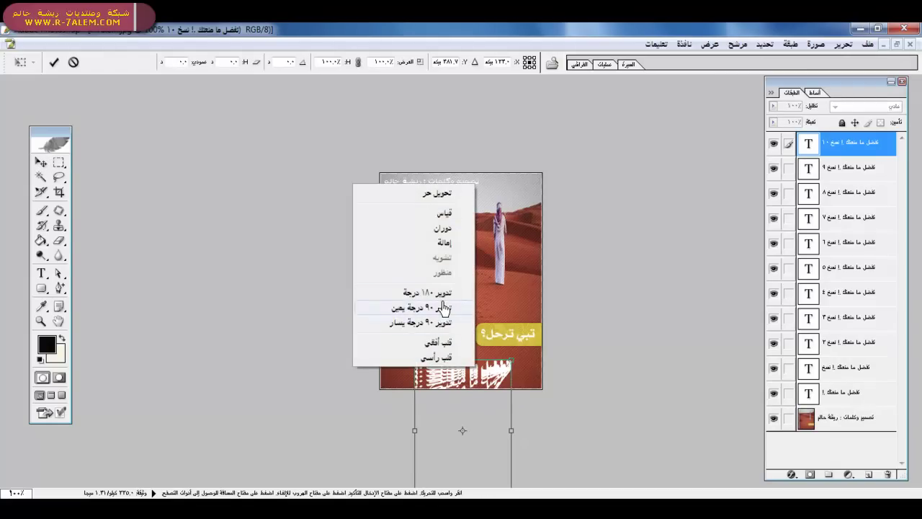
click(360, 245)
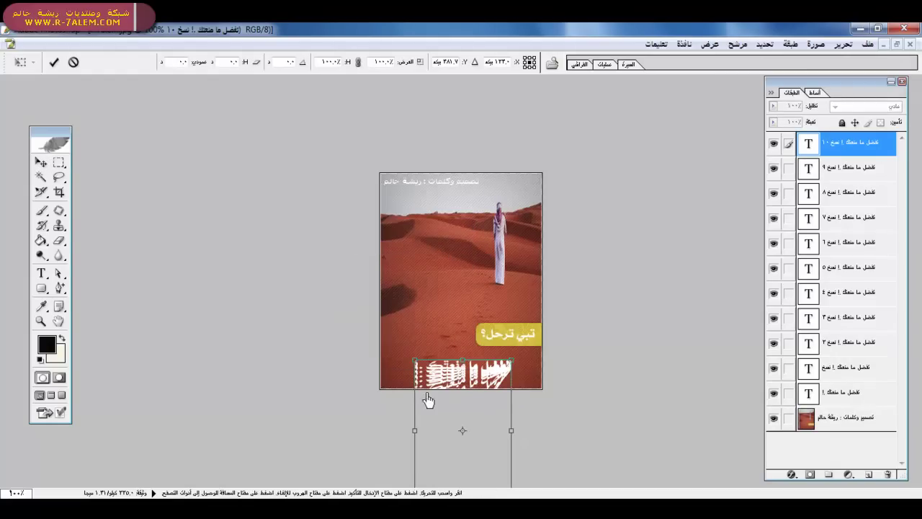
drag(416, 369, 446, 418)
key(Return)
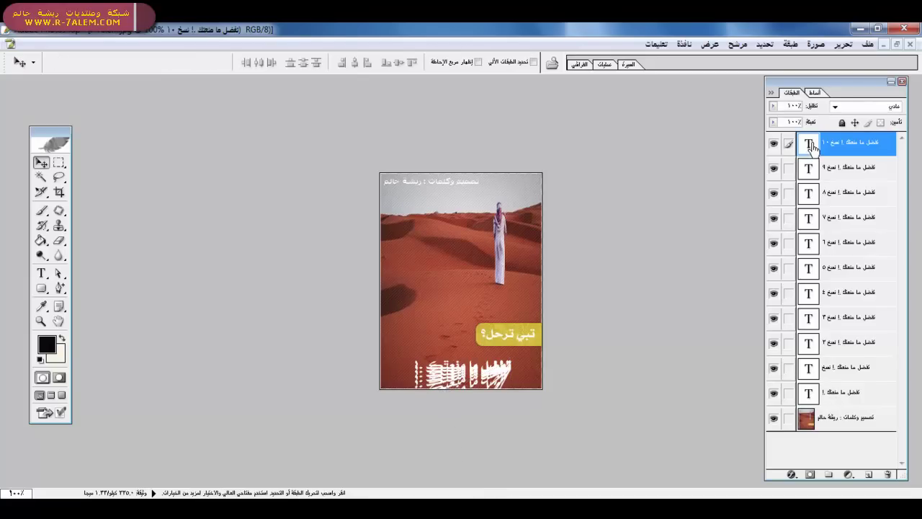
Hide the original "تفضل ما منعتك .!" text layer and all its copies, leaving only the merged photo layer visible
drag(778, 152, 770, 364)
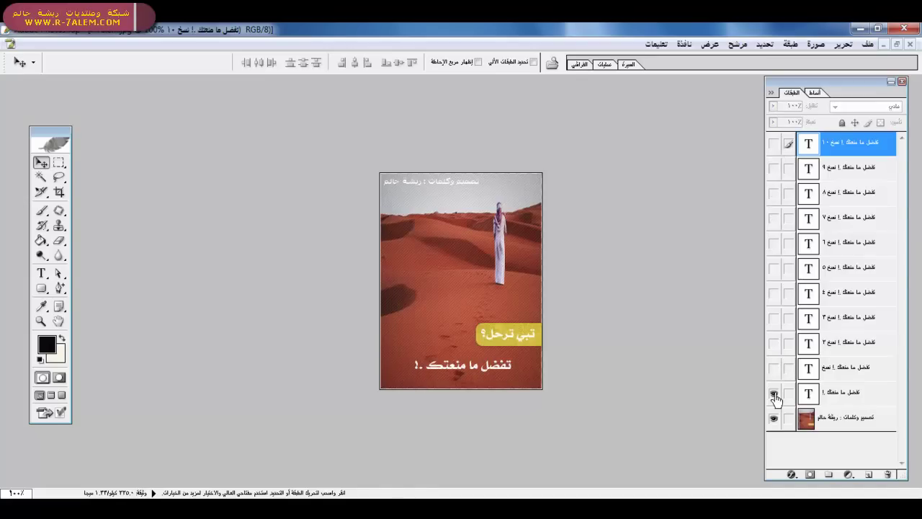
click(775, 395)
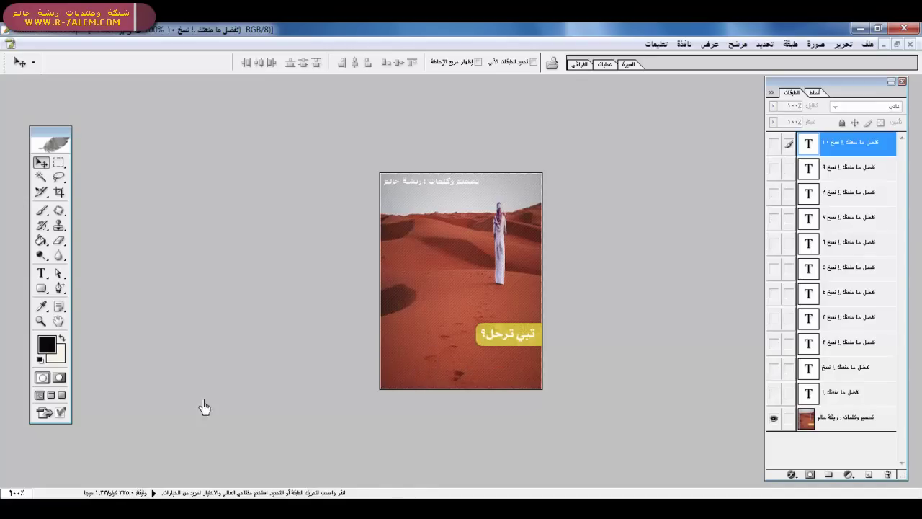
Open the card in ImageReady, move the animation frames panel above the picture and narrow it to clear the layer list
click(62, 413)
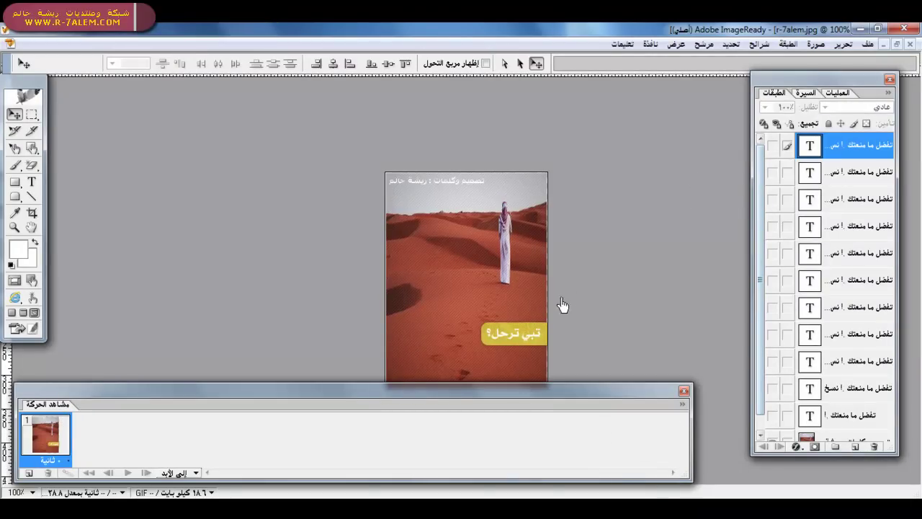
drag(523, 396, 584, 90)
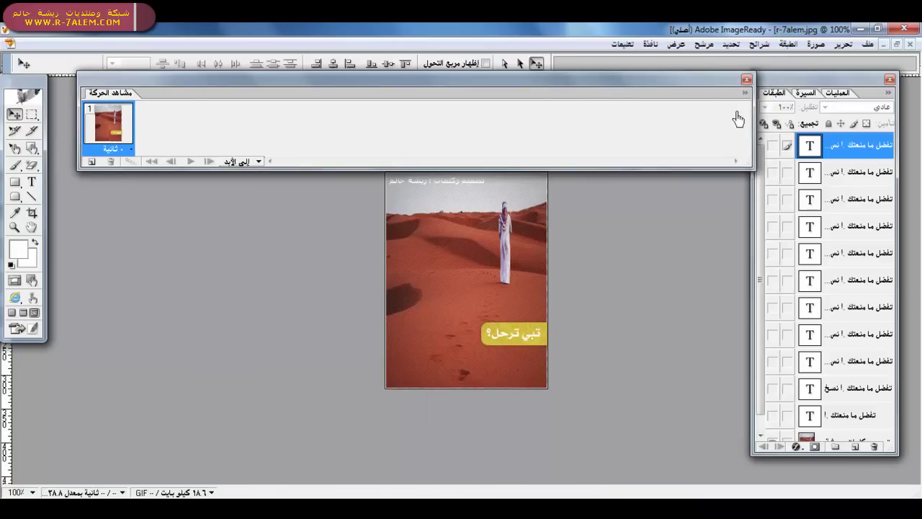
drag(744, 121, 698, 128)
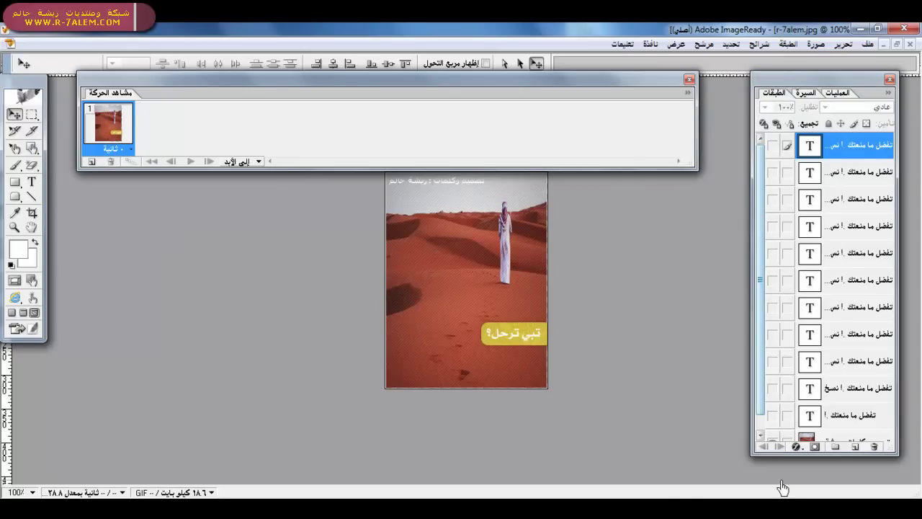
Lengthen the layer list to show every layer, then add animation frame 2 with the original "تفضل ما منعتك .!" text visible
drag(757, 460, 760, 487)
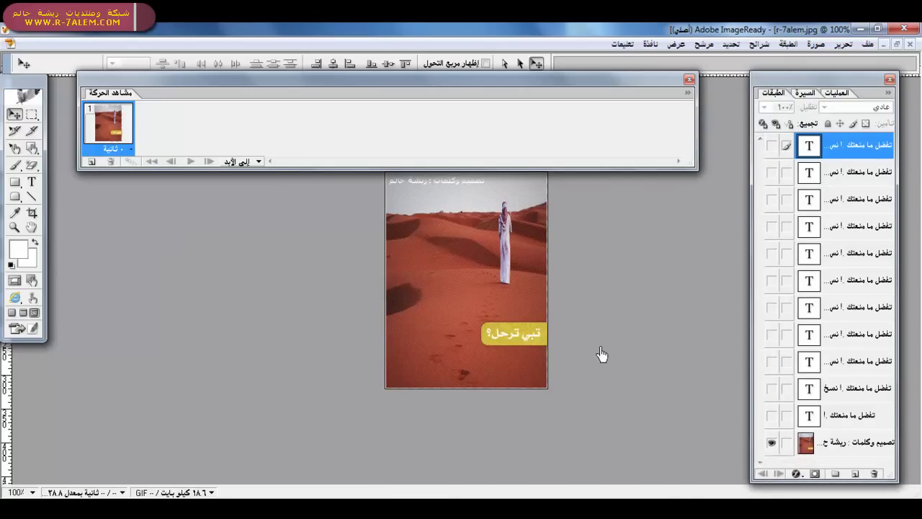
click(91, 163)
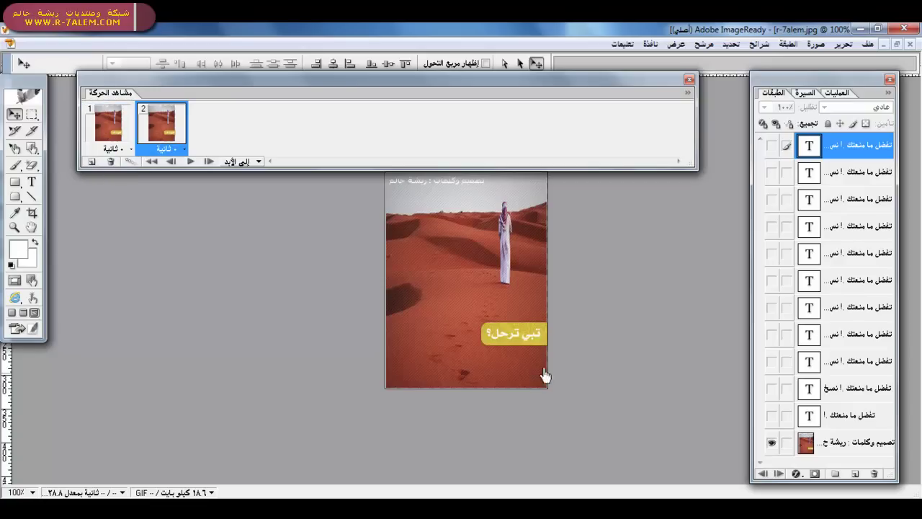
click(772, 416)
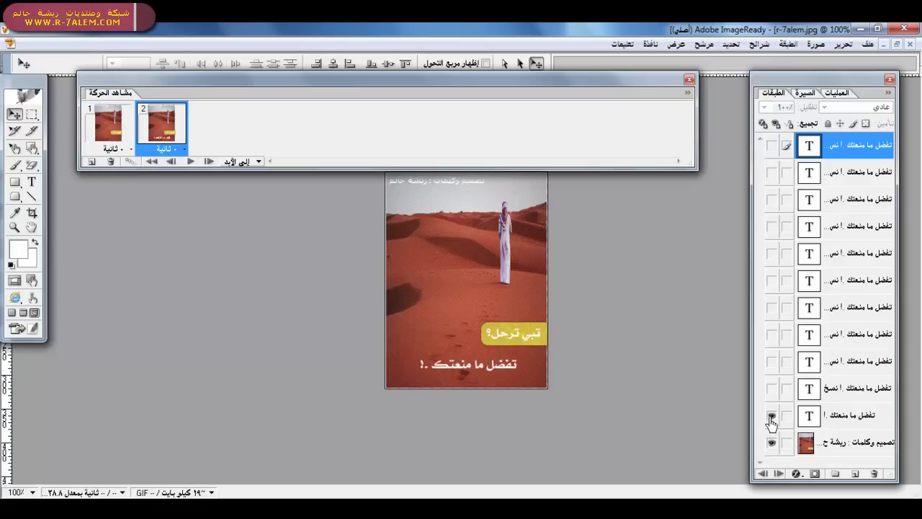
Add frames 3 and 4, showing only the first text copy in frame 3 and only the second in frame 4
click(92, 162)
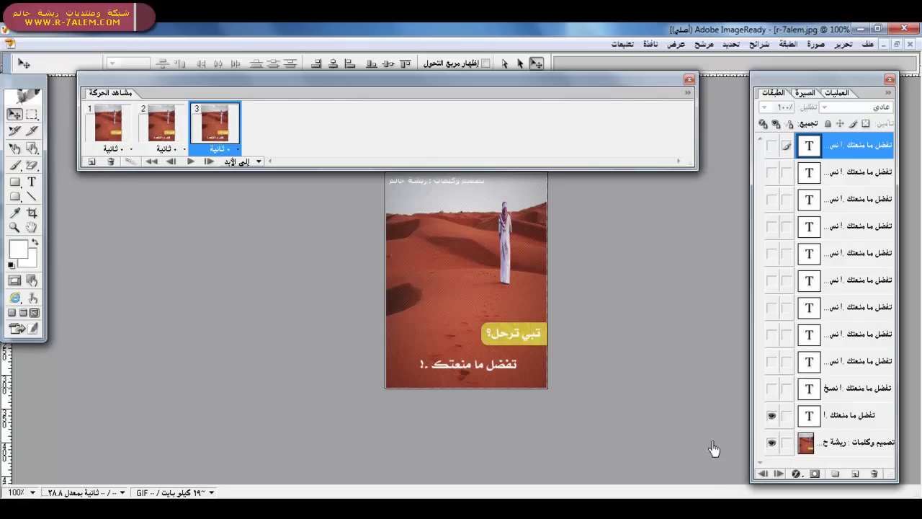
click(771, 415)
click(771, 388)
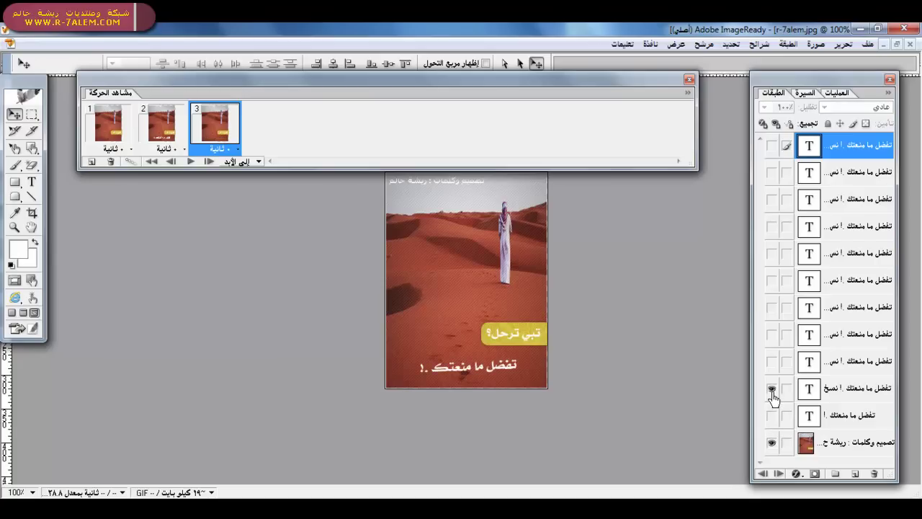
click(91, 162)
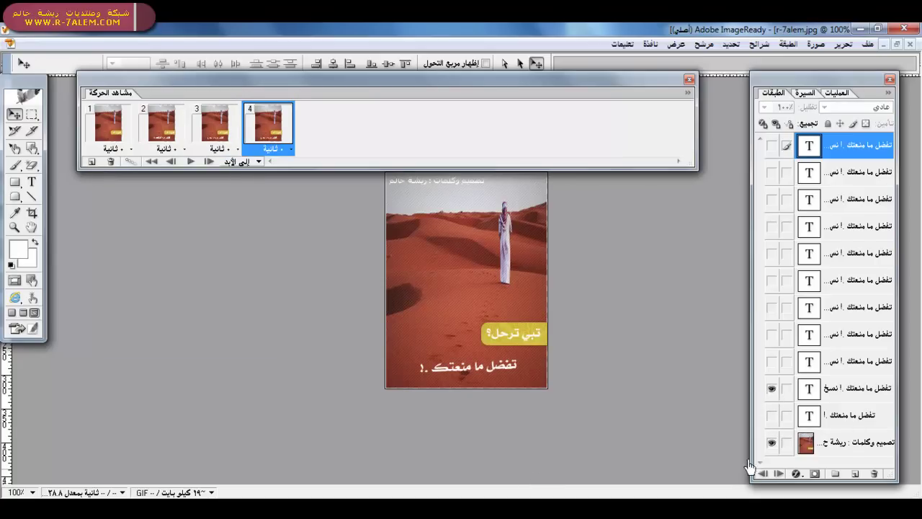
click(771, 388)
click(771, 361)
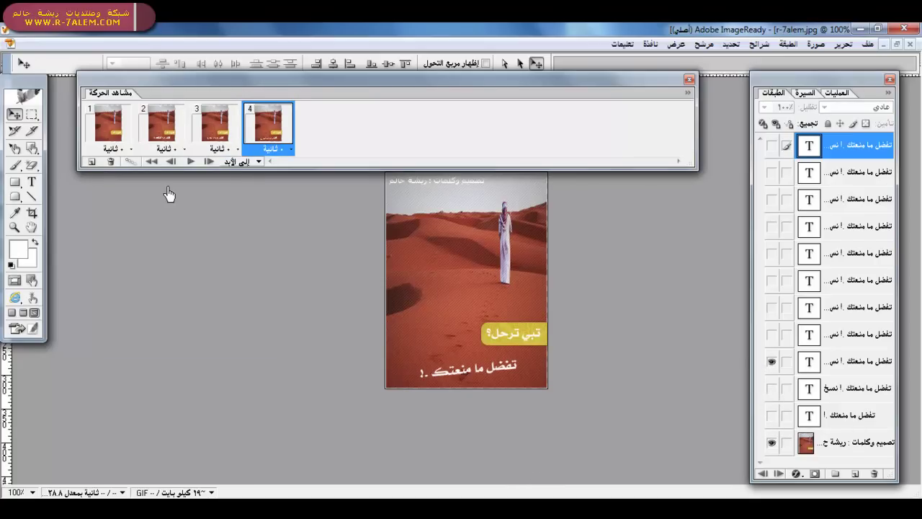
Add frames 5 and 6, showing only the third text copy in frame 5 and only the fourth in frame 6
click(92, 161)
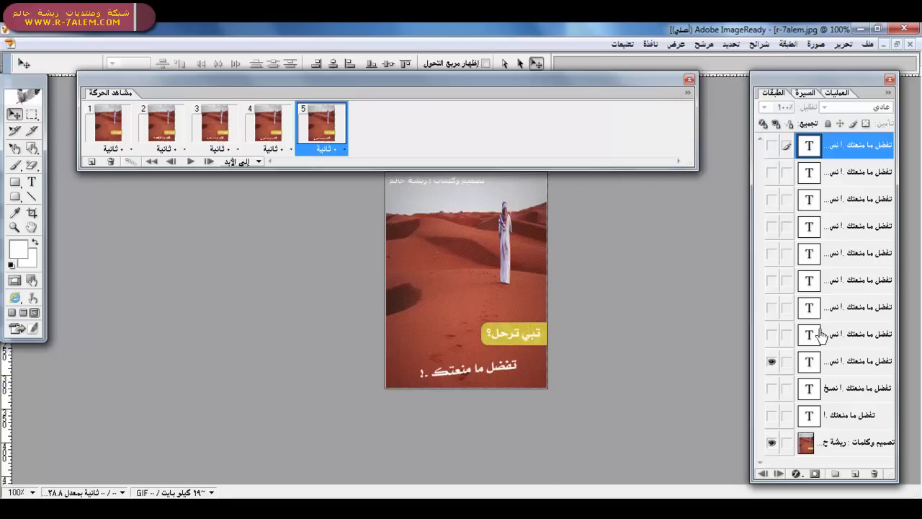
click(771, 334)
click(772, 360)
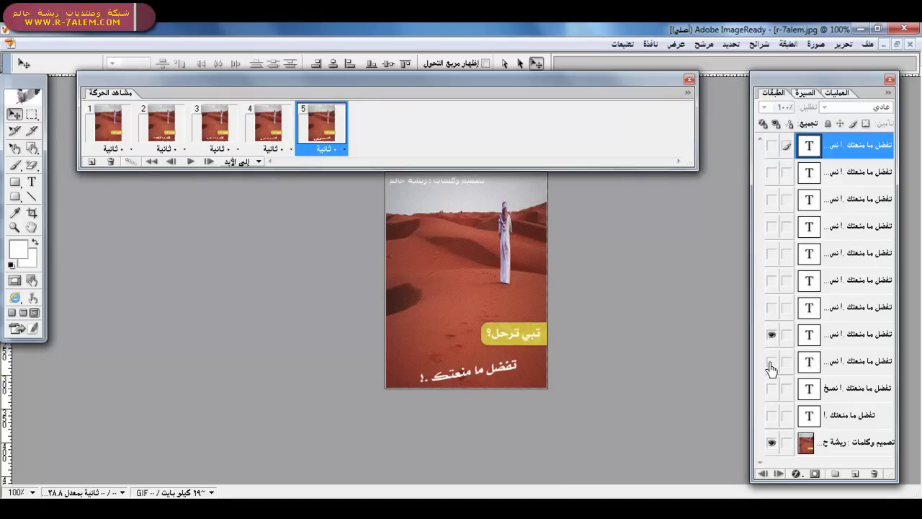
click(92, 162)
click(772, 307)
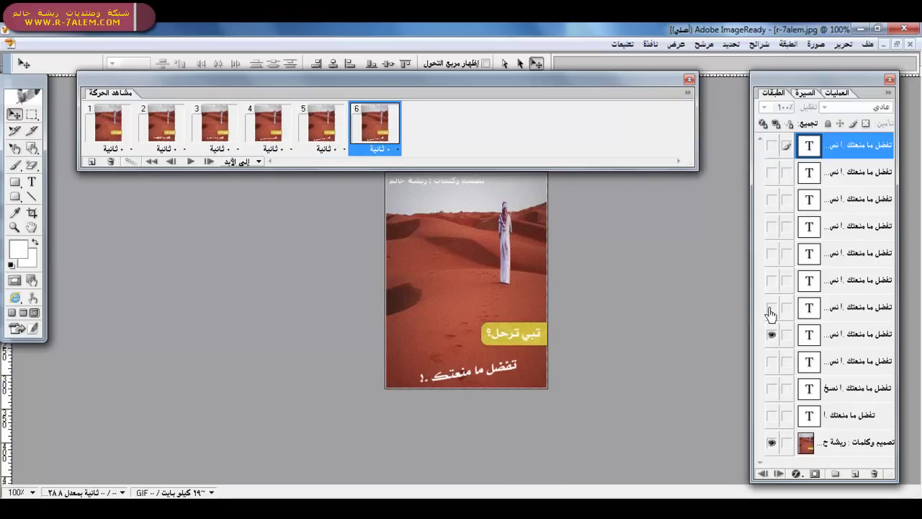
click(771, 335)
Add frames 7 and 8, showing only the fifth text copy in frame 7 and only the sixth in frame 8
click(91, 161)
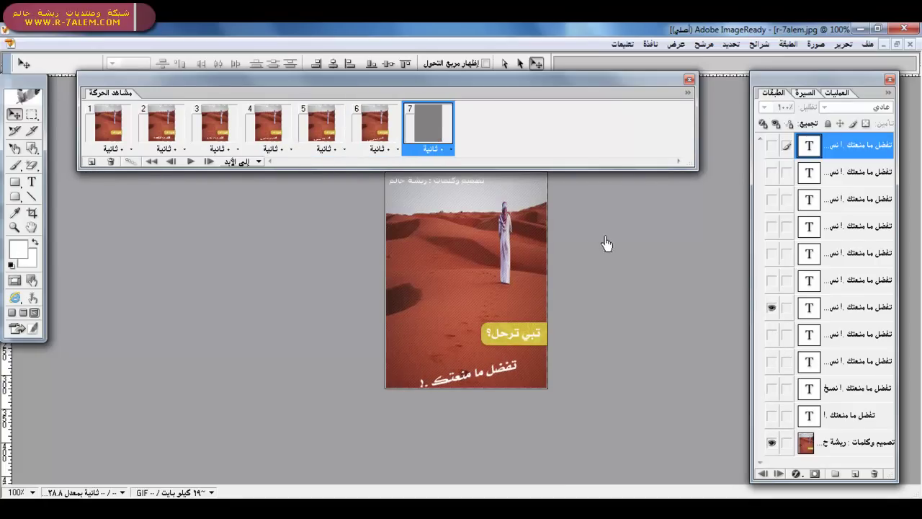
click(772, 280)
click(772, 309)
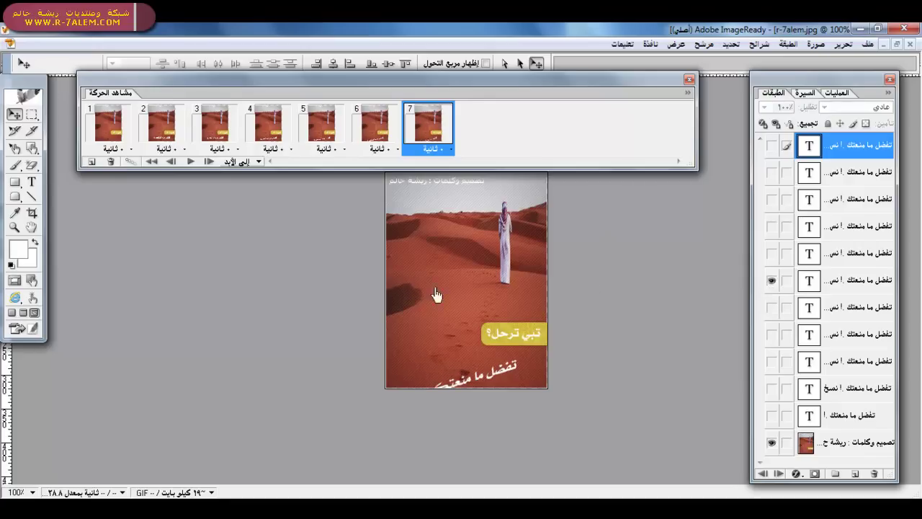
click(92, 162)
click(771, 253)
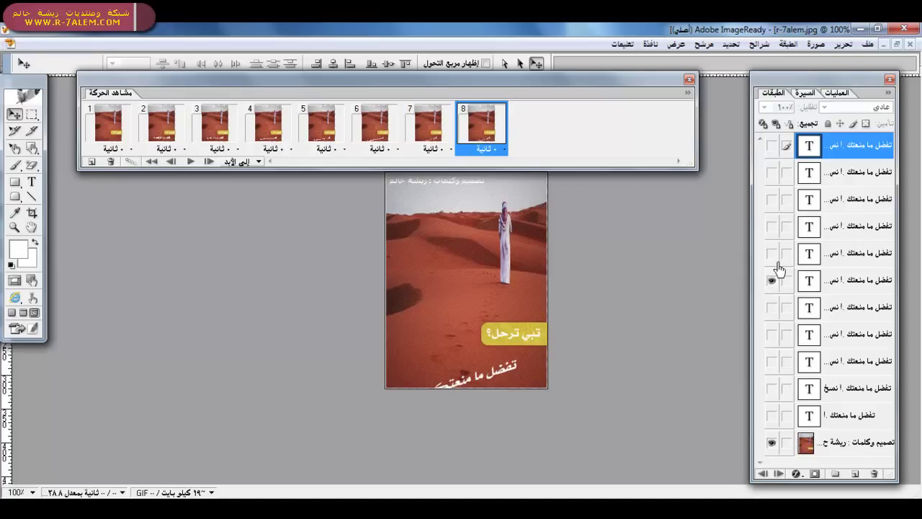
click(772, 280)
Add frames 9 and 10, showing only the seventh text copy in frame 9 and only the eighth in frame 10
click(91, 161)
click(772, 225)
click(771, 253)
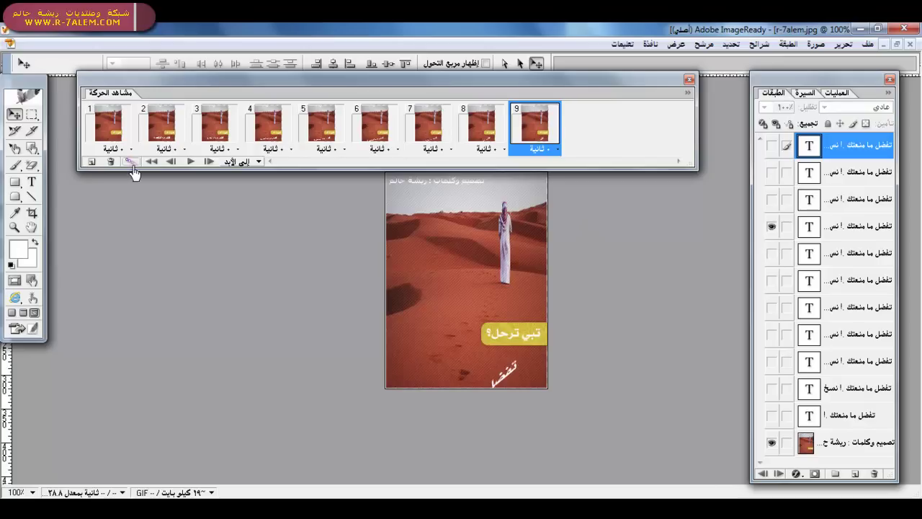
click(91, 162)
click(772, 199)
click(771, 225)
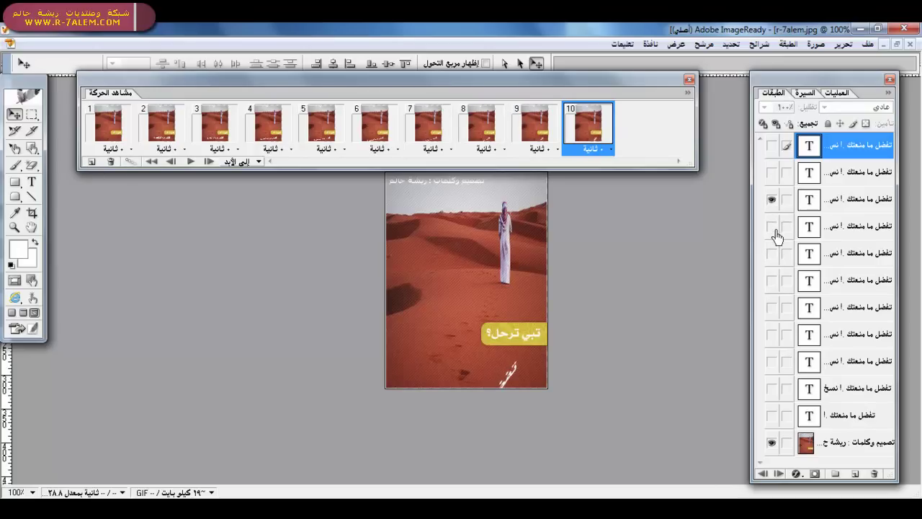
Add frames 11 and 12 showing only the ninth and tenth text copies respectively, and play the animation briefly
click(91, 161)
click(771, 172)
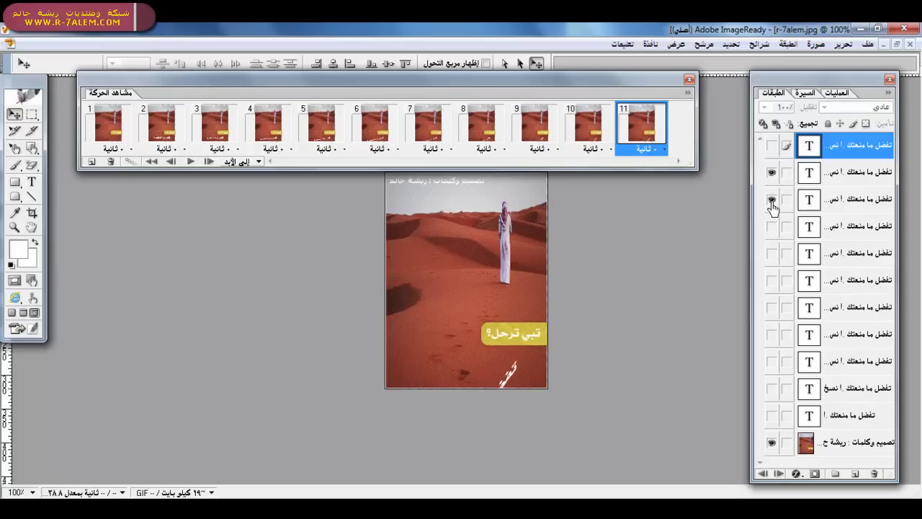
click(90, 162)
click(772, 145)
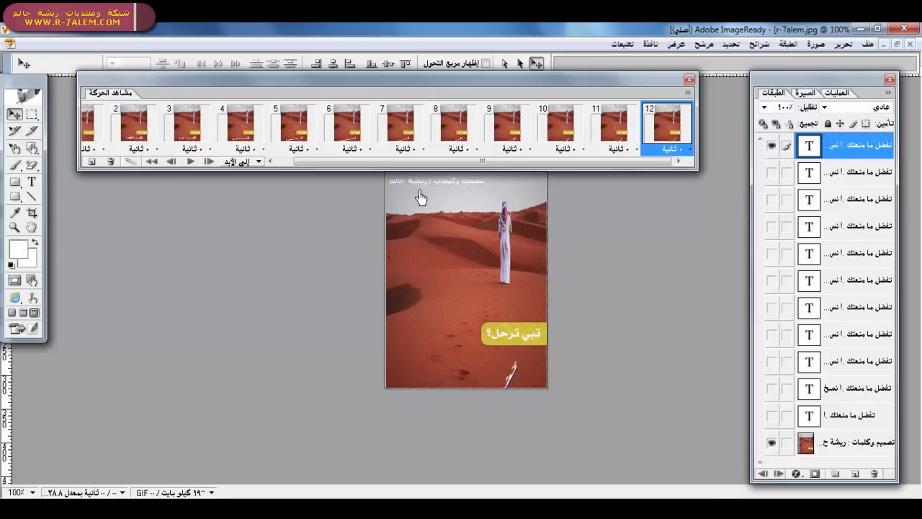
click(190, 163)
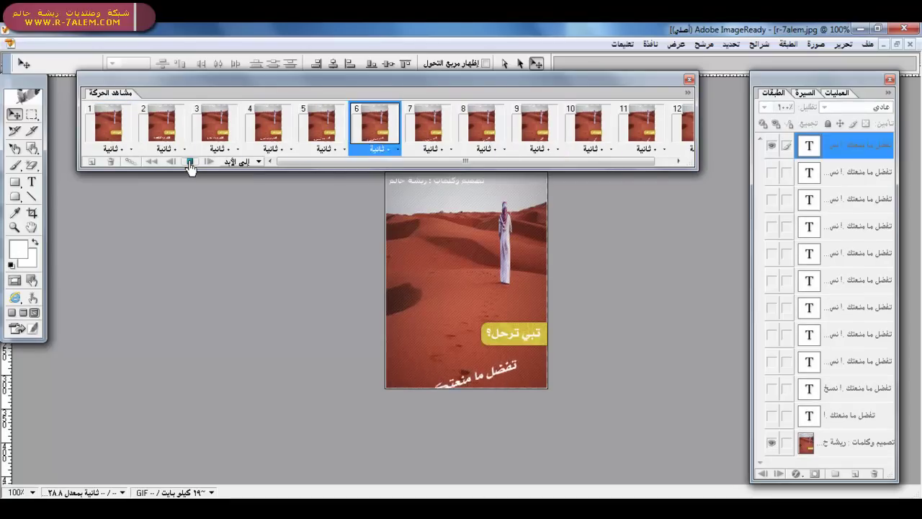
click(190, 163)
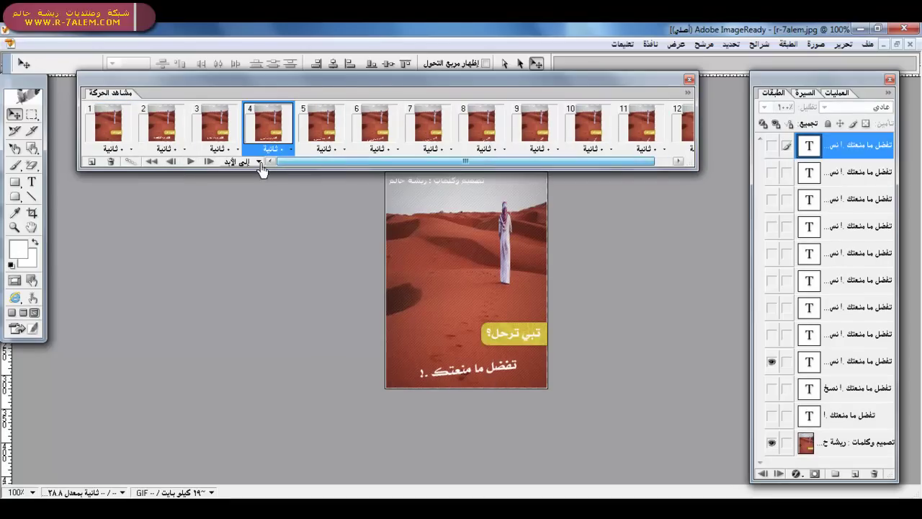
Set the delay of frames 1 and 2 to 0.5 seconds each and preview the animation from frame 1
click(115, 128)
click(130, 149)
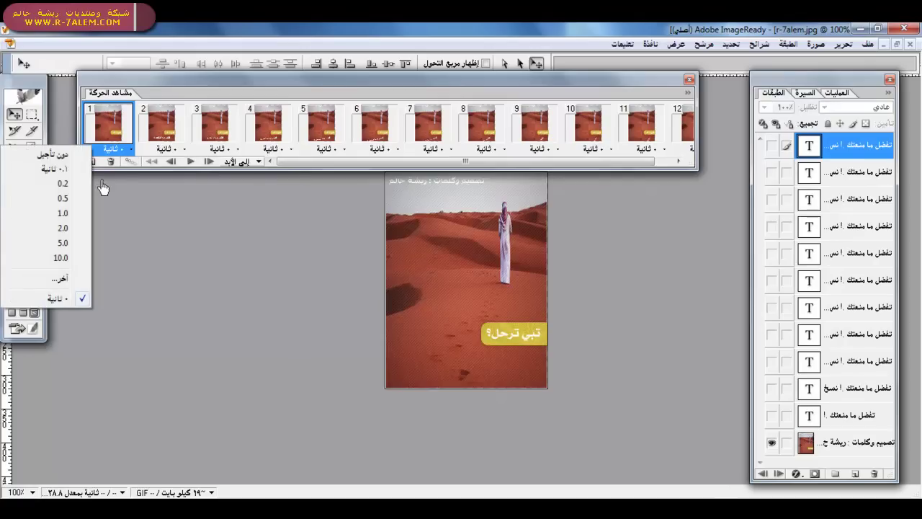
click(80, 199)
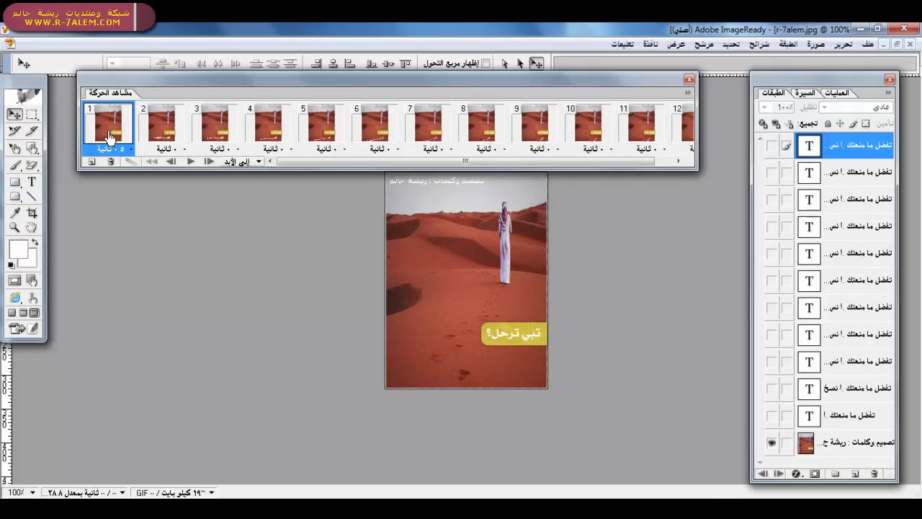
click(180, 152)
click(185, 150)
click(115, 198)
click(119, 131)
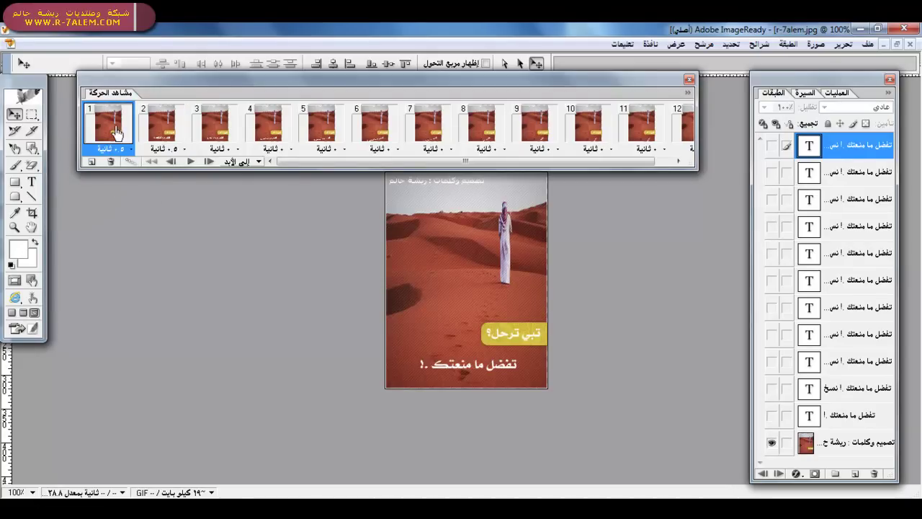
click(188, 161)
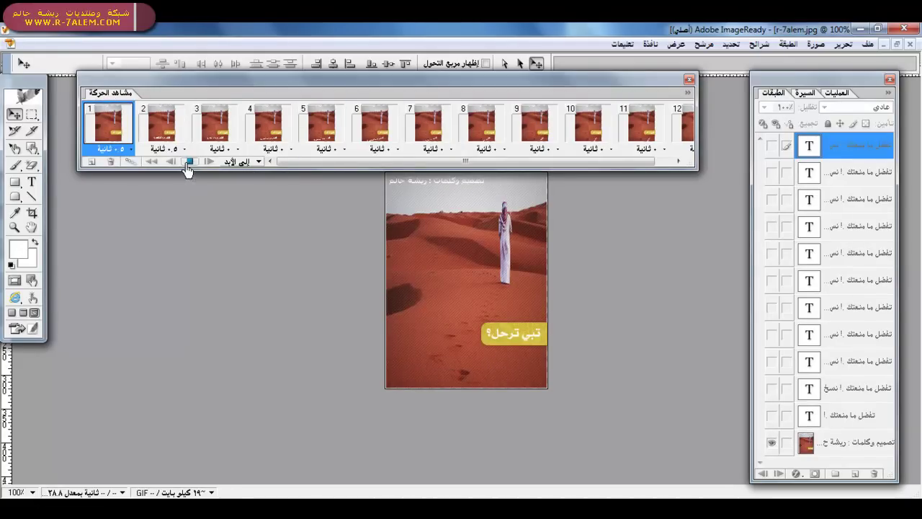
click(187, 164)
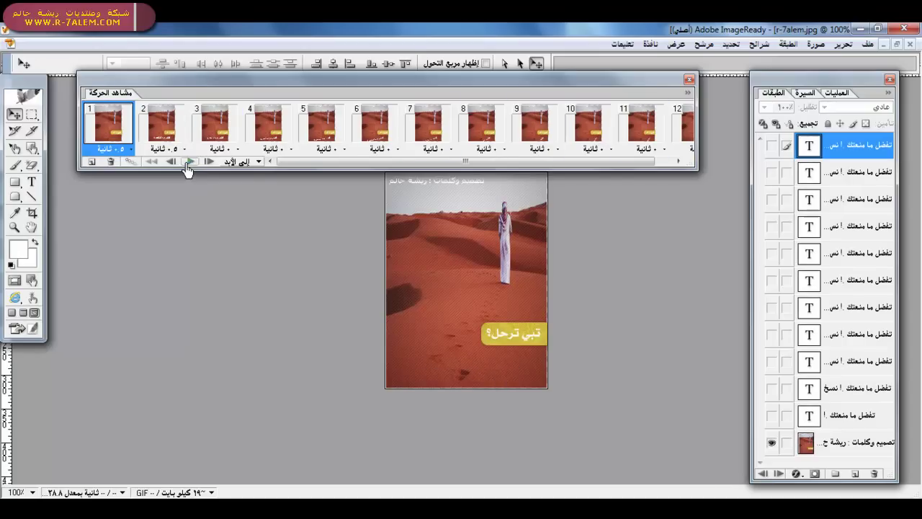
Duplicate frame 12 as frame 13 and move its tenth text copy slightly lower with the Move tool
drag(310, 169, 422, 167)
click(666, 130)
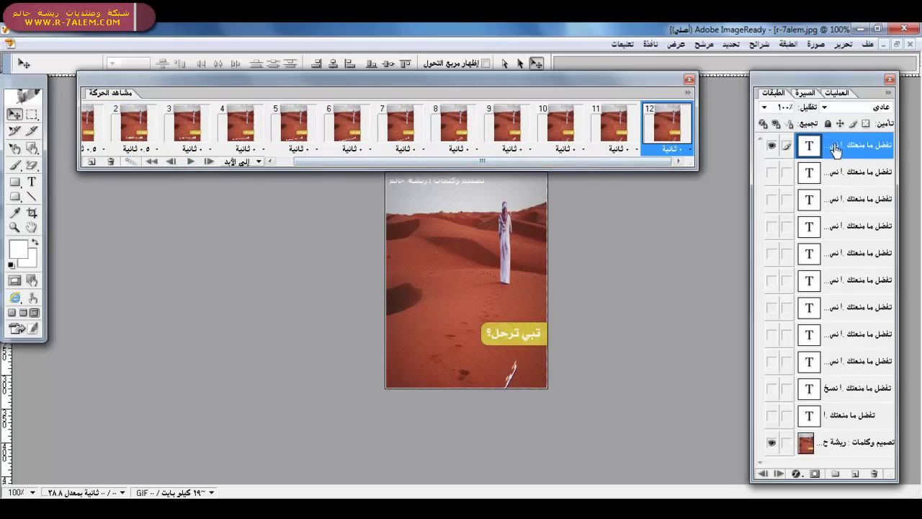
click(92, 161)
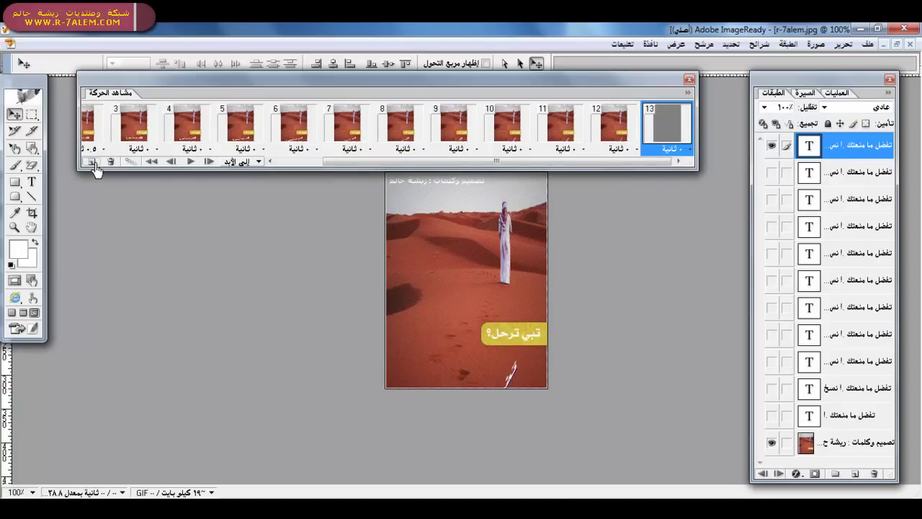
click(17, 115)
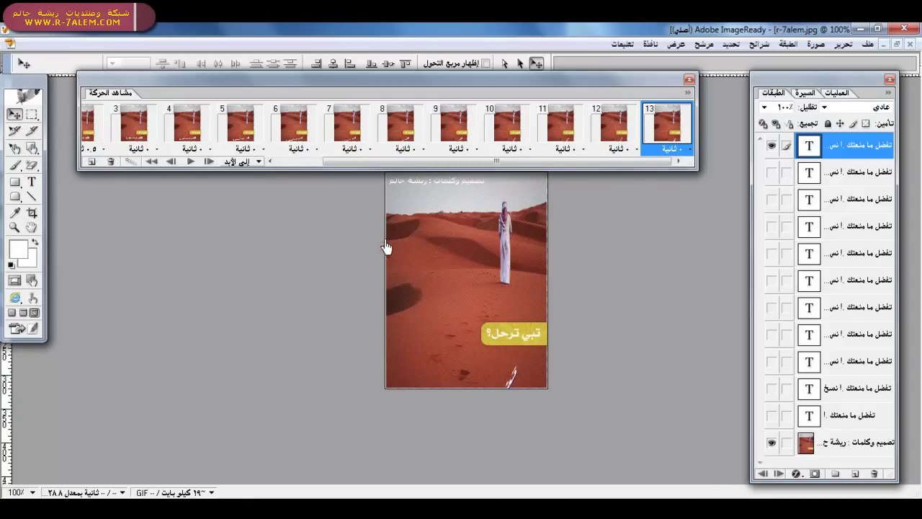
Add frames 14 to 17, shifting the tenth text copy down until it leaves the card, and play the animation
click(90, 162)
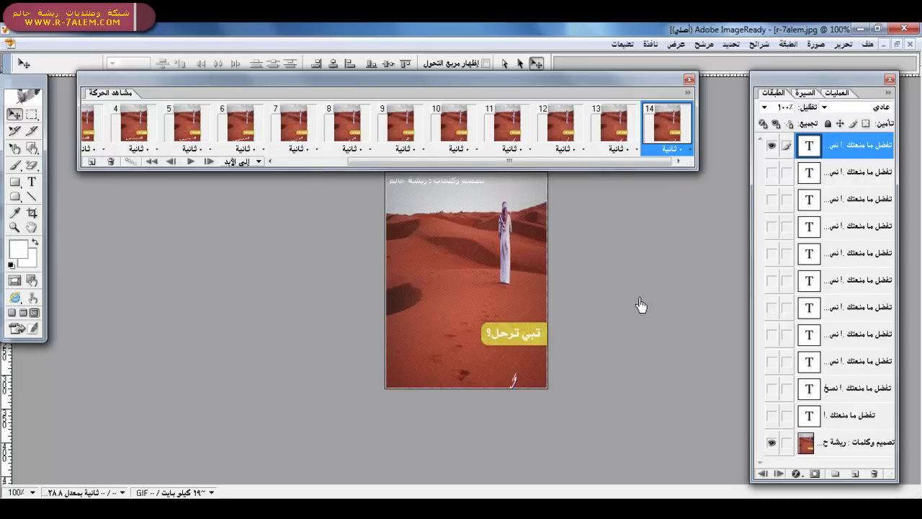
click(91, 162)
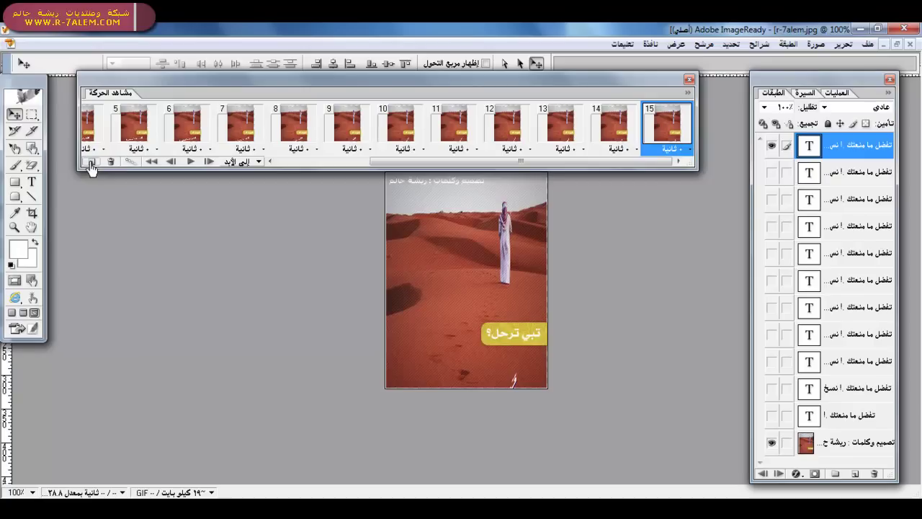
click(91, 163)
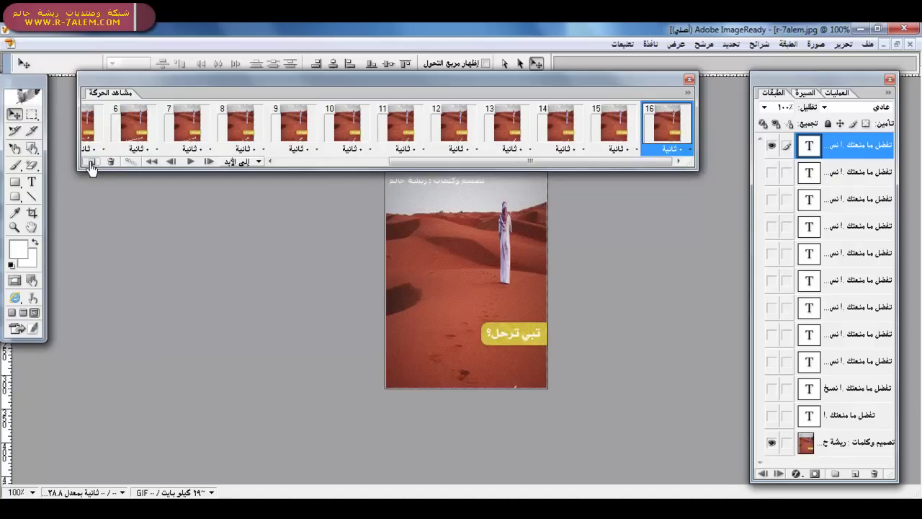
click(91, 163)
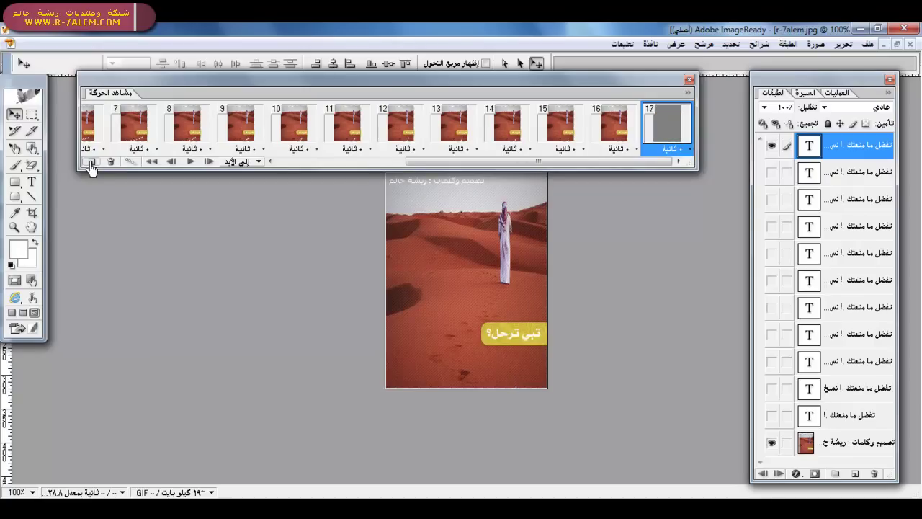
click(192, 164)
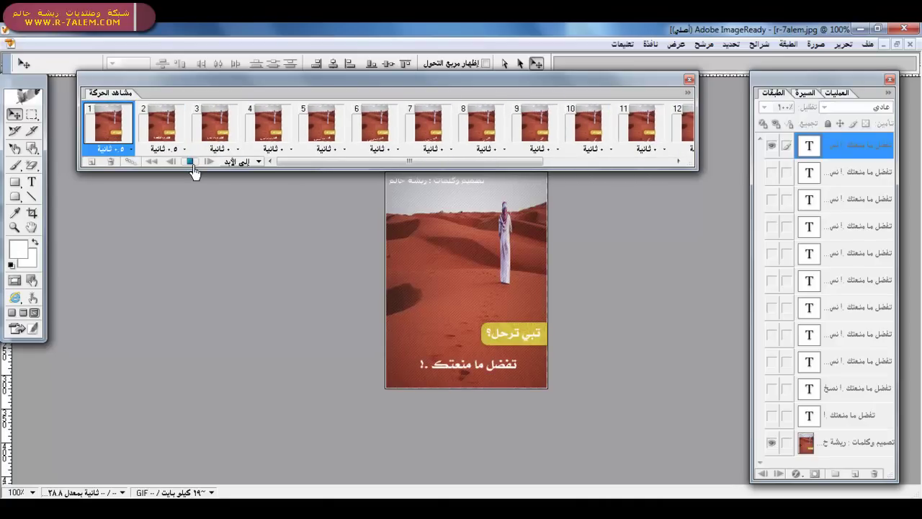
click(191, 164)
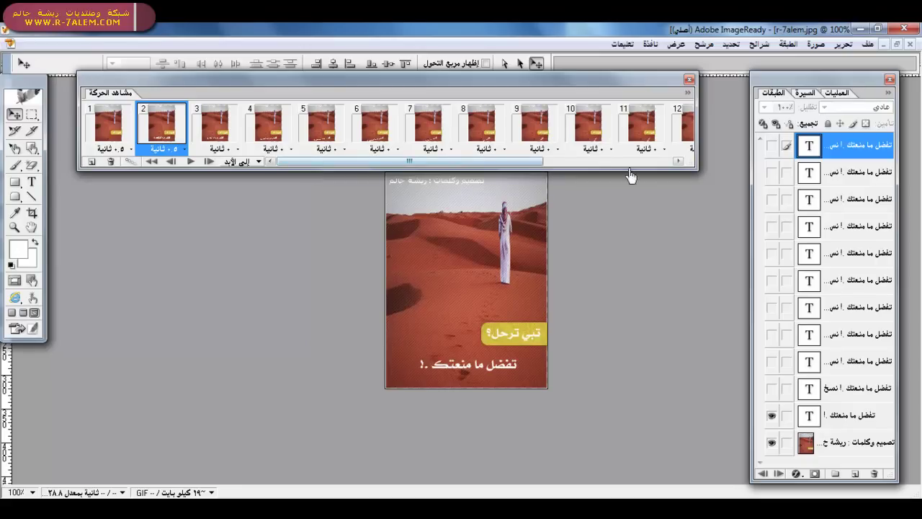
Switch to the browser and view the animated 240×320 card in 5-0.gif
click(868, 44)
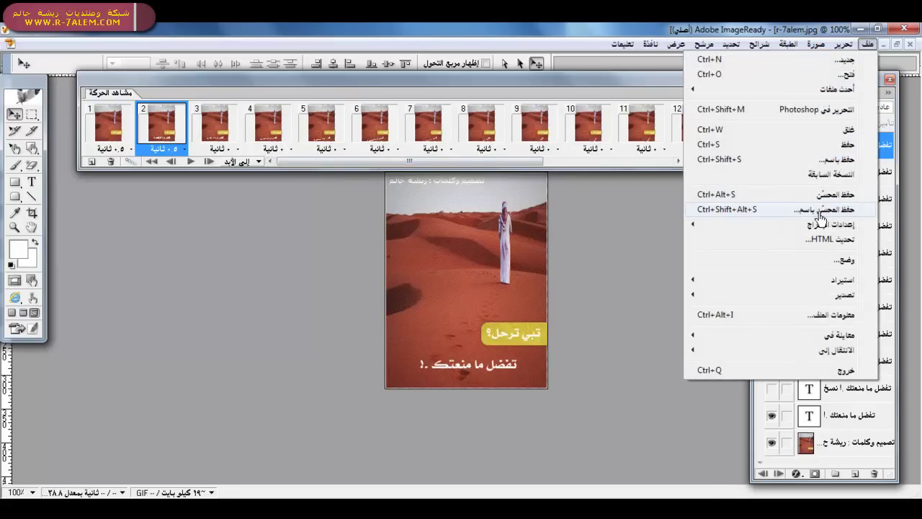
click(582, 265)
key(ctrl+alt+p)
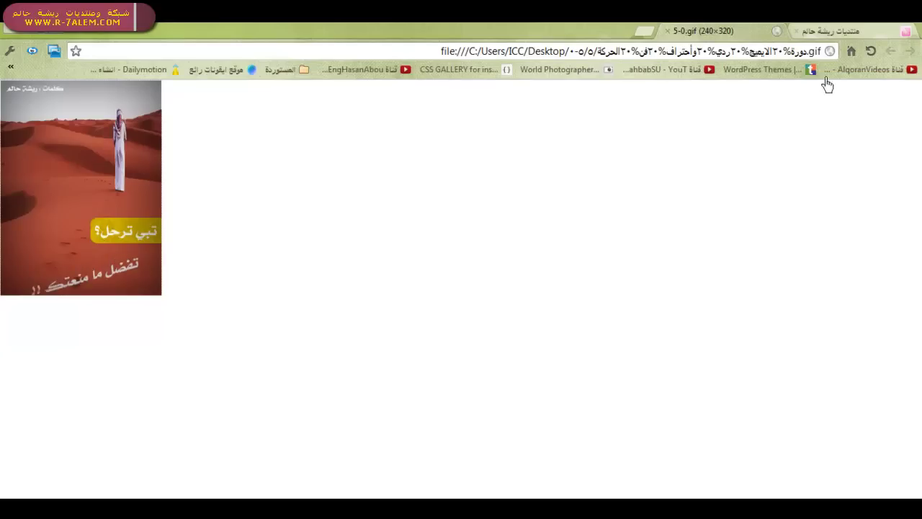
click(828, 31)
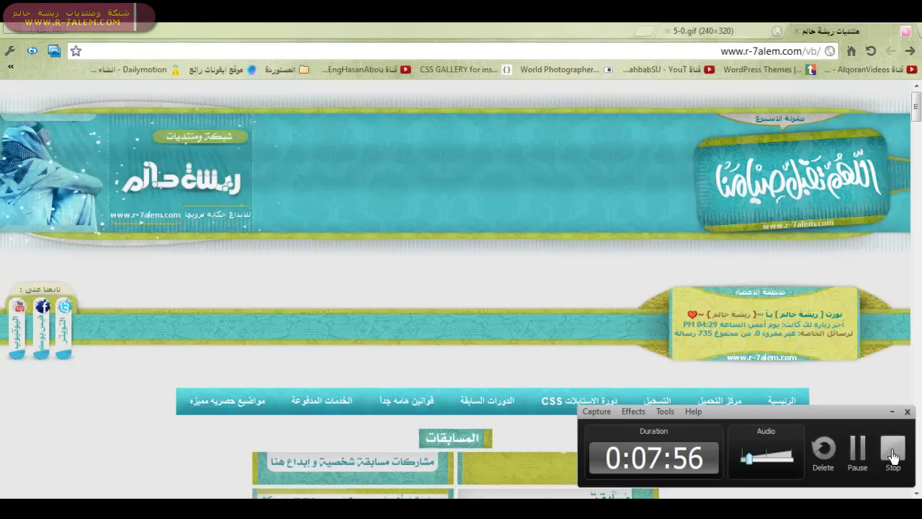
click(894, 452)
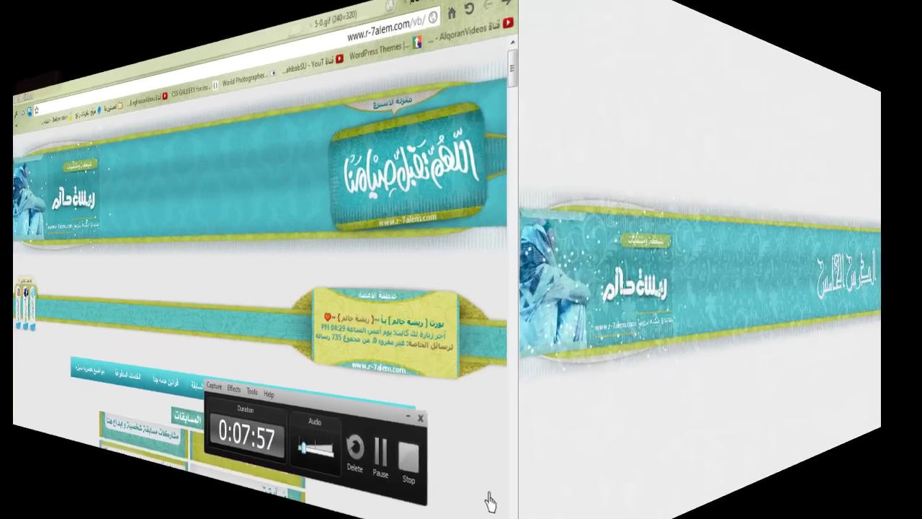